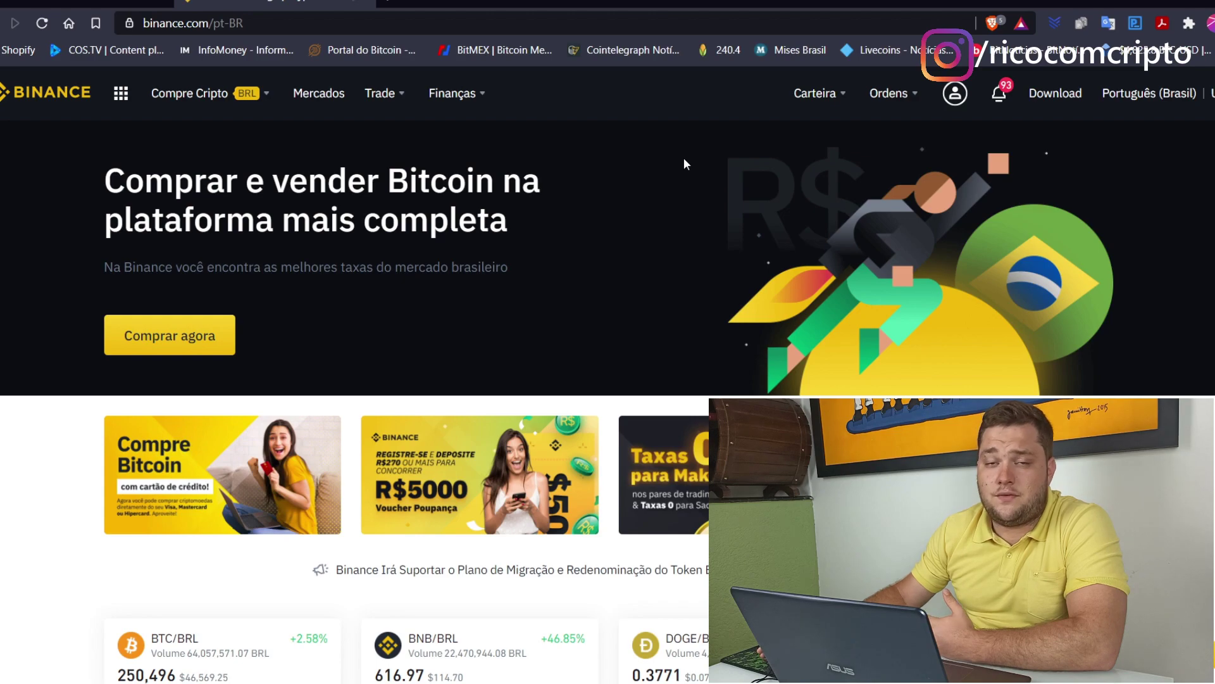
Open the P2P transaction page for buying crypto with BRL and check the price of the DAI offer.
{"action": "mouse_move", "coordinate": [254, 109]}
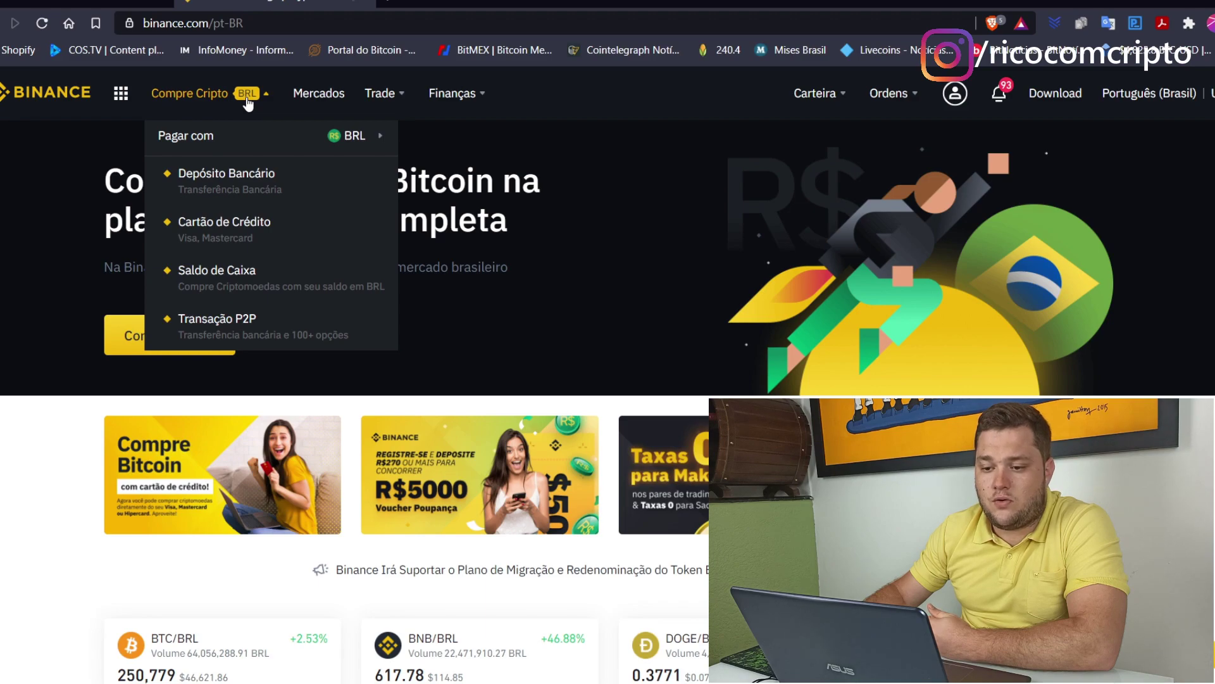
{"action": "left_click", "coordinate": [202, 328]}
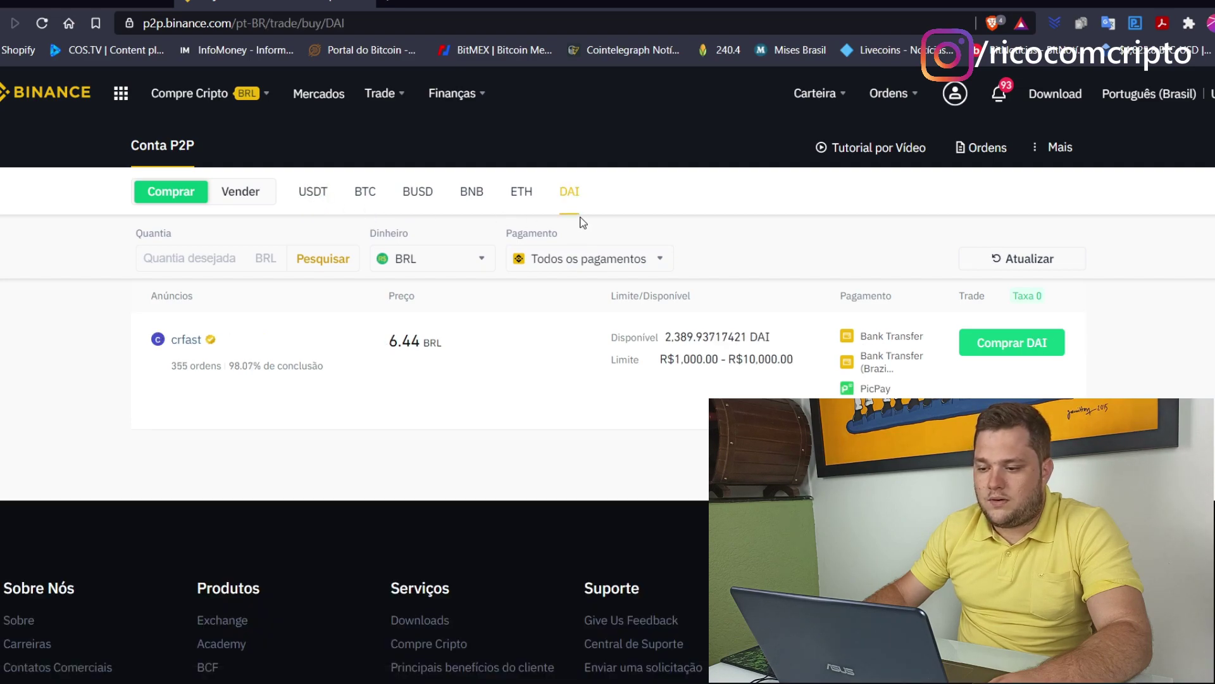
{"action": "left_click_drag", "start_coordinate": [457, 345], "coordinate": [388, 344]}
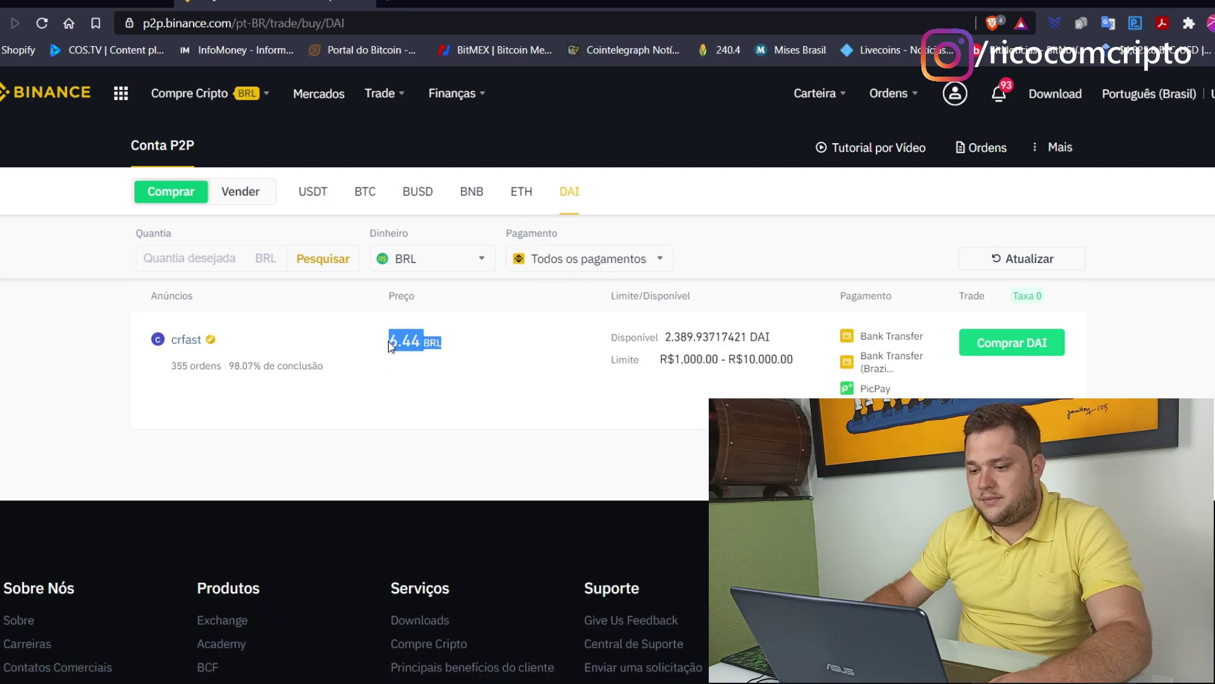
{"action": "left_click", "coordinate": [419, 386]}
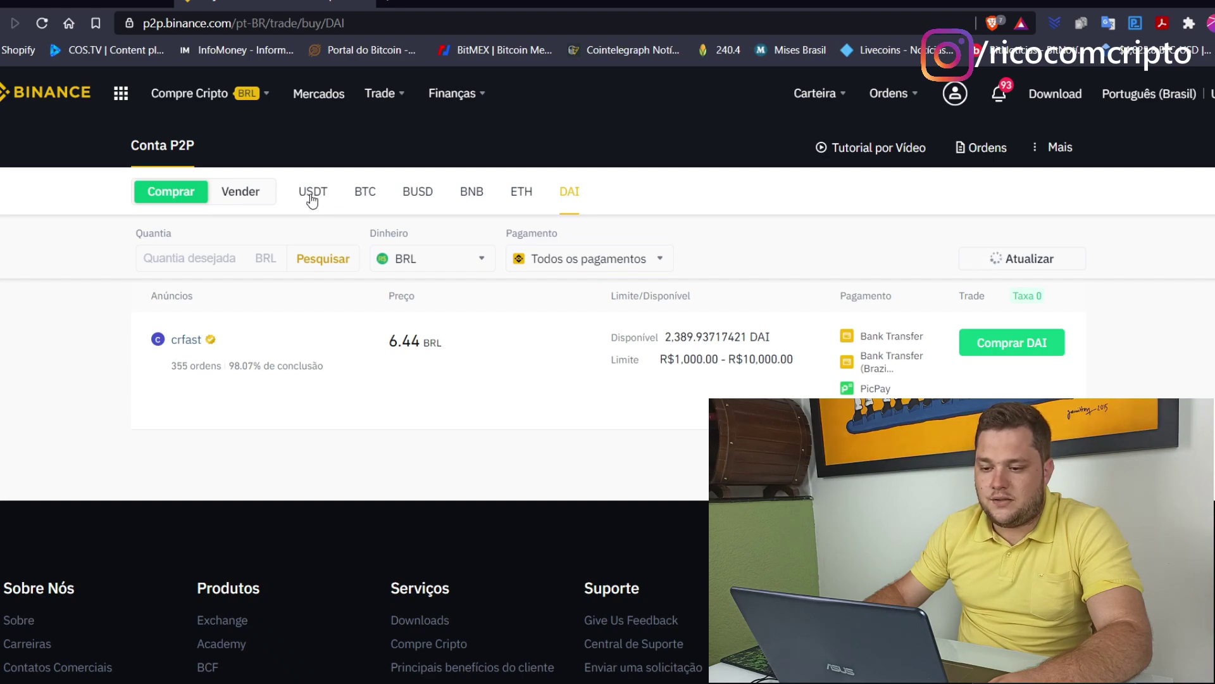
List the USDT buy offers and check the completion rate of the first seller.
{"action": "left_click", "coordinate": [312, 196]}
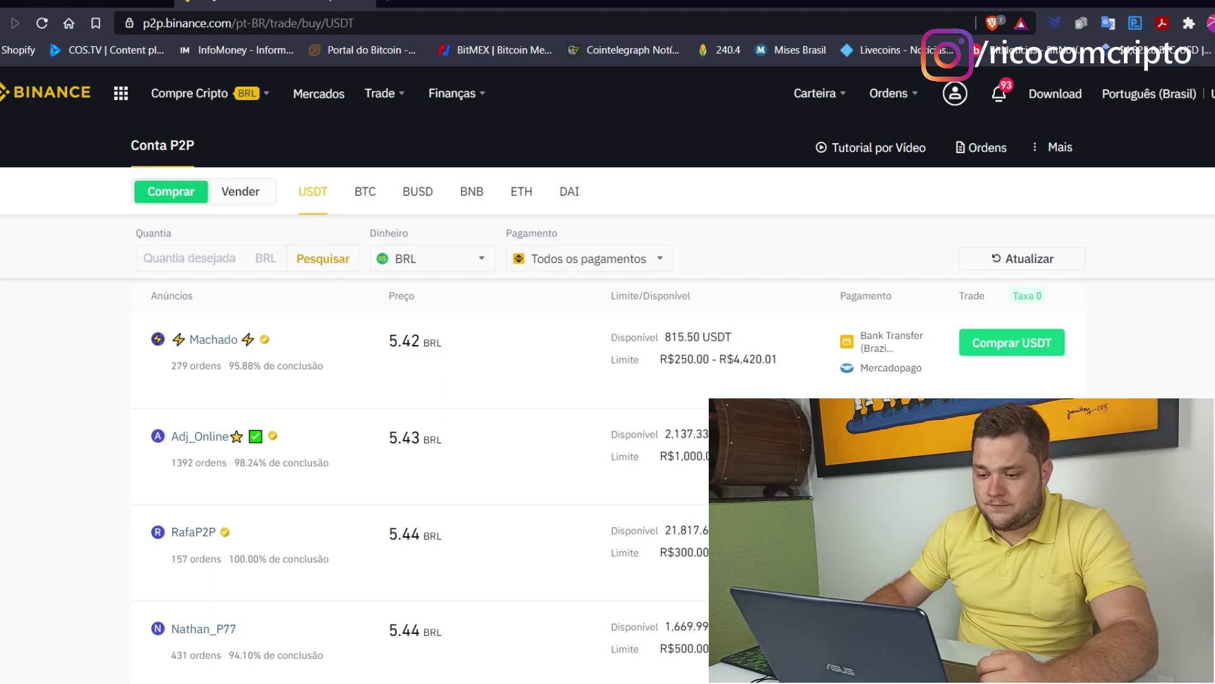
{"action": "scroll", "coordinate": [414, 317], "scroll_direction": "down", "scroll_amount": 2}
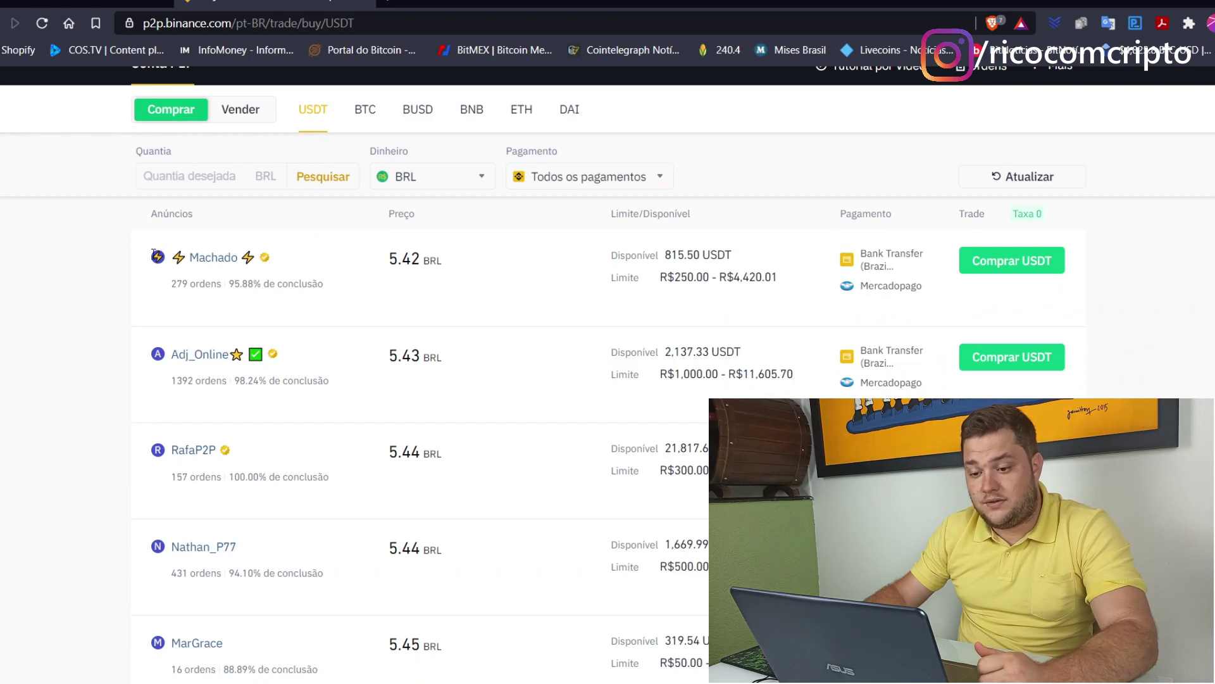
{"action": "left_click_drag", "start_coordinate": [221, 283], "coordinate": [336, 285]}
{"action": "left_click", "coordinate": [237, 281]}
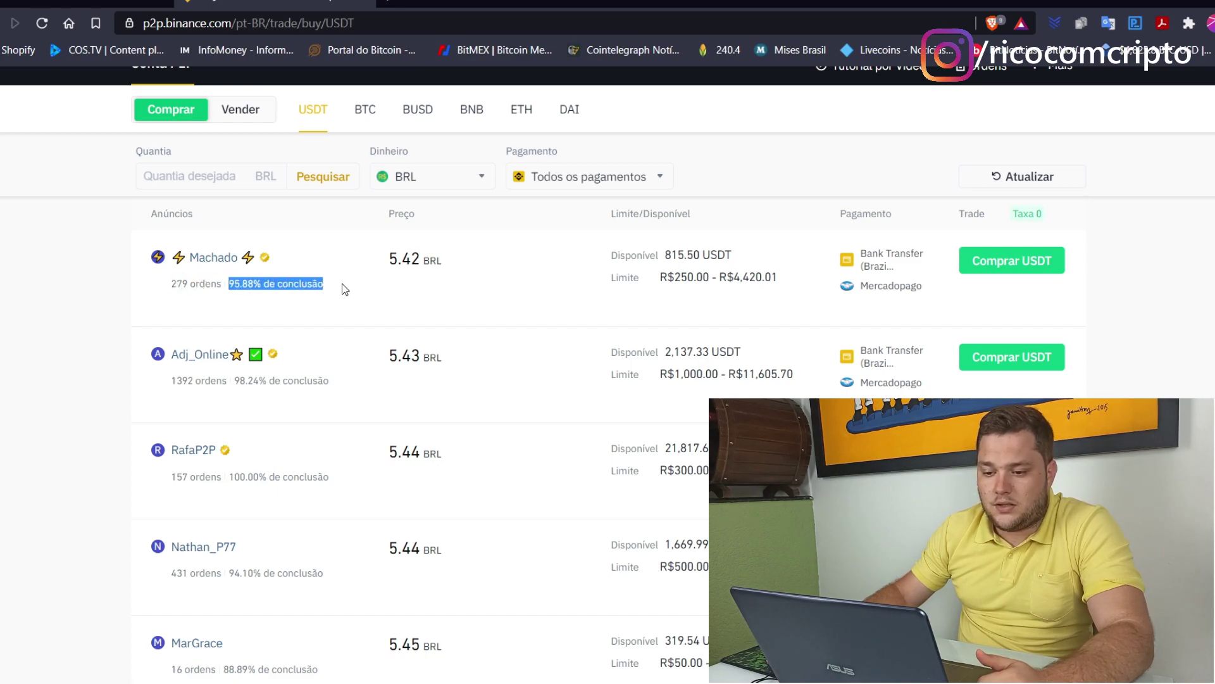
{"action": "left_click", "coordinate": [345, 289]}
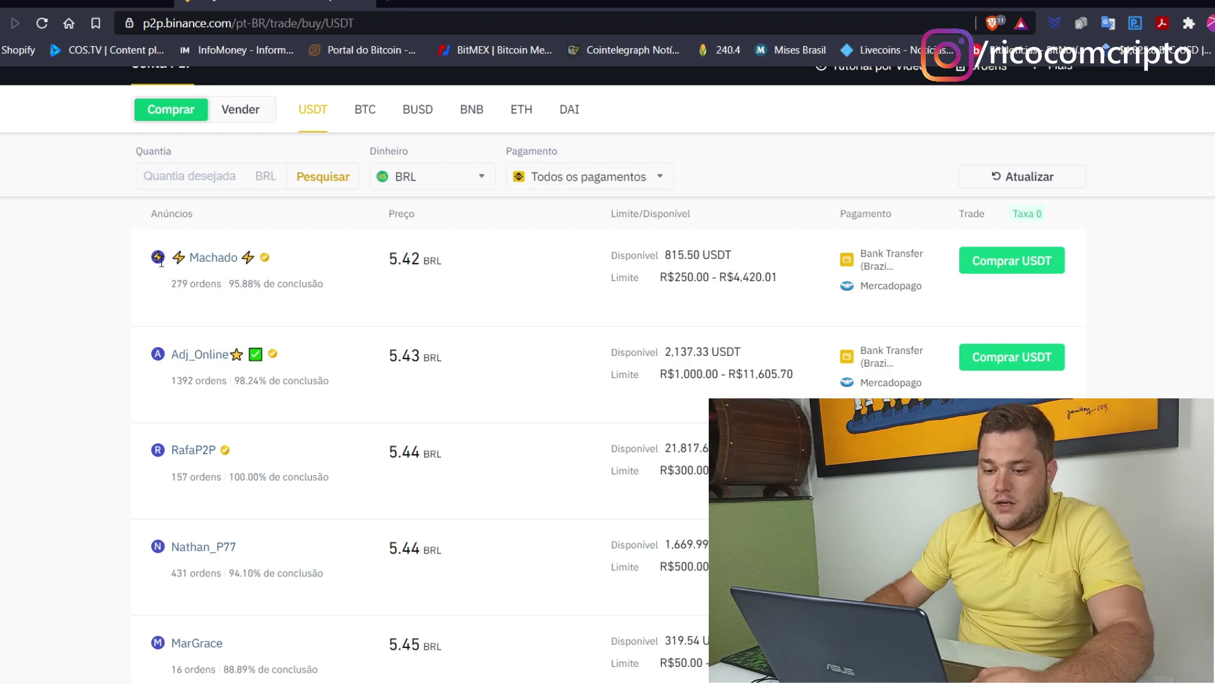
Examine the USDT unit price in BRL asked by the first seller in the list.
{"action": "left_click_drag", "start_coordinate": [391, 256], "coordinate": [443, 260]}
{"action": "left_click_drag", "start_coordinate": [424, 310], "coordinate": [453, 355]}
{"action": "left_click", "coordinate": [454, 357]}
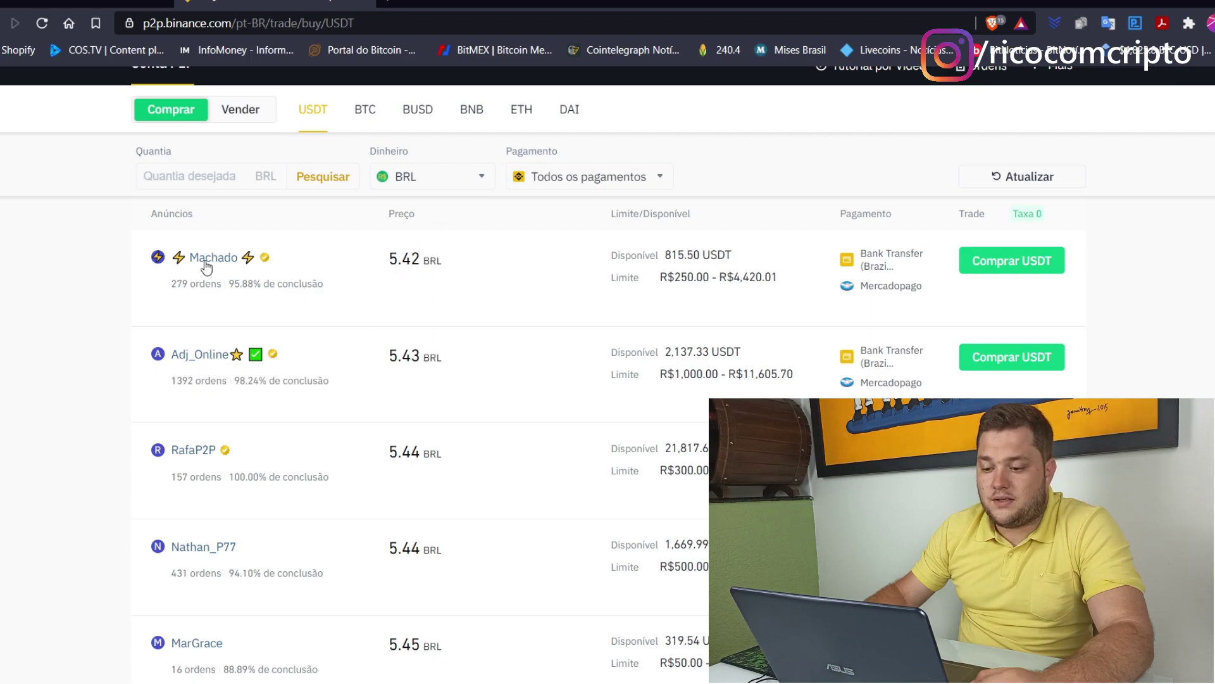
{"action": "left_click_drag", "start_coordinate": [389, 260], "coordinate": [447, 265]}
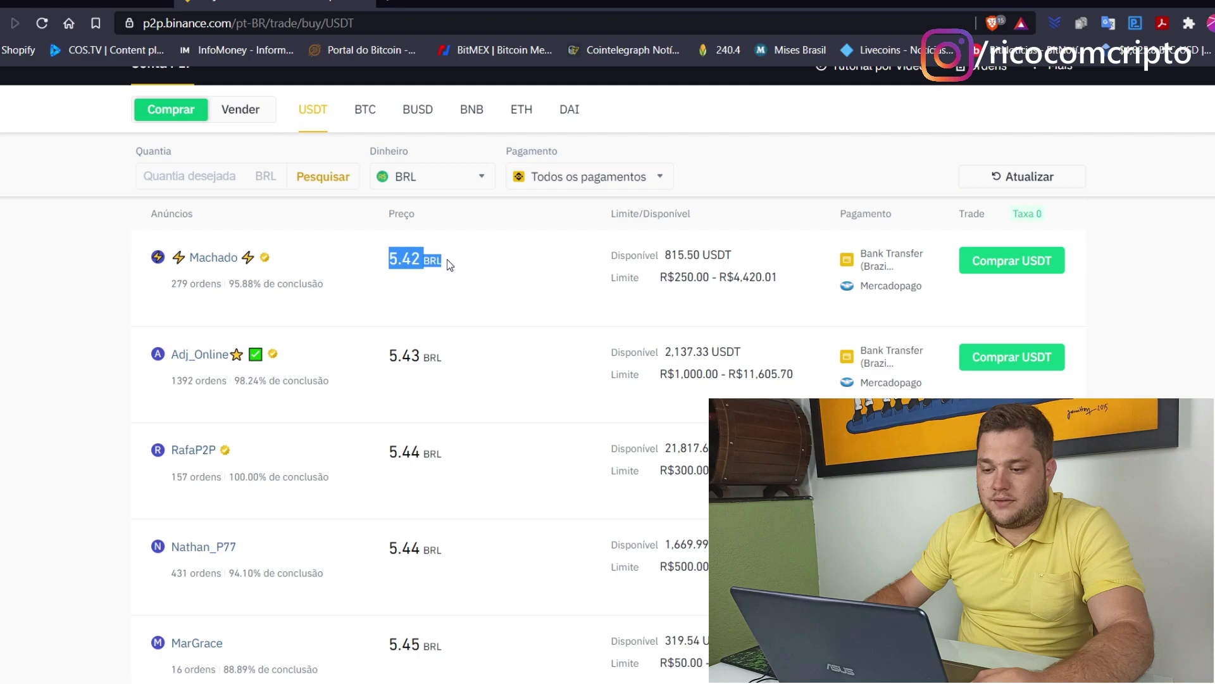
{"action": "left_click", "coordinate": [424, 307]}
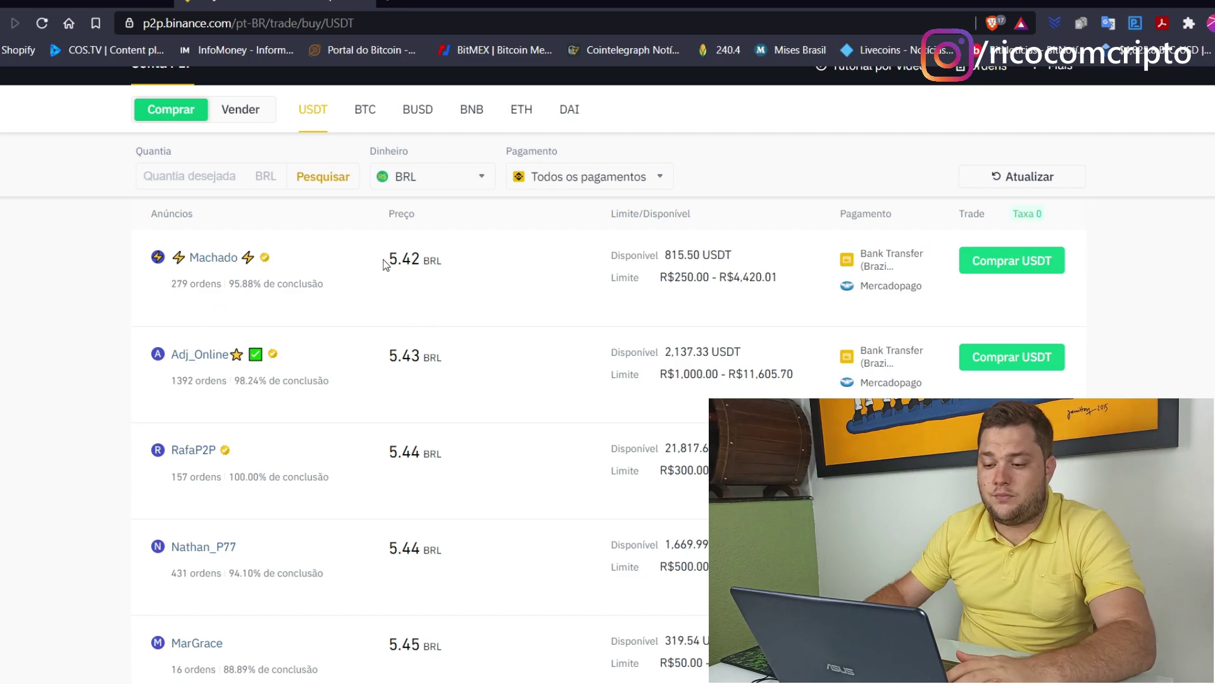
{"action": "left_click_drag", "start_coordinate": [388, 259], "coordinate": [440, 259]}
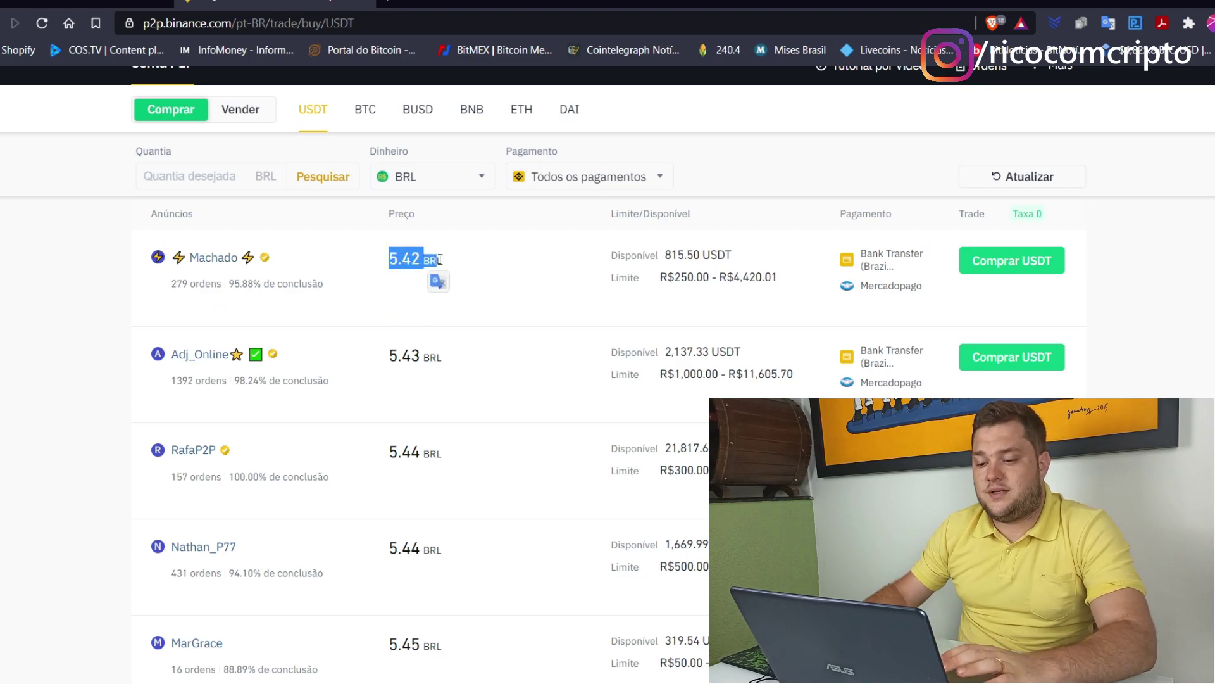
{"action": "left_click", "coordinate": [405, 289]}
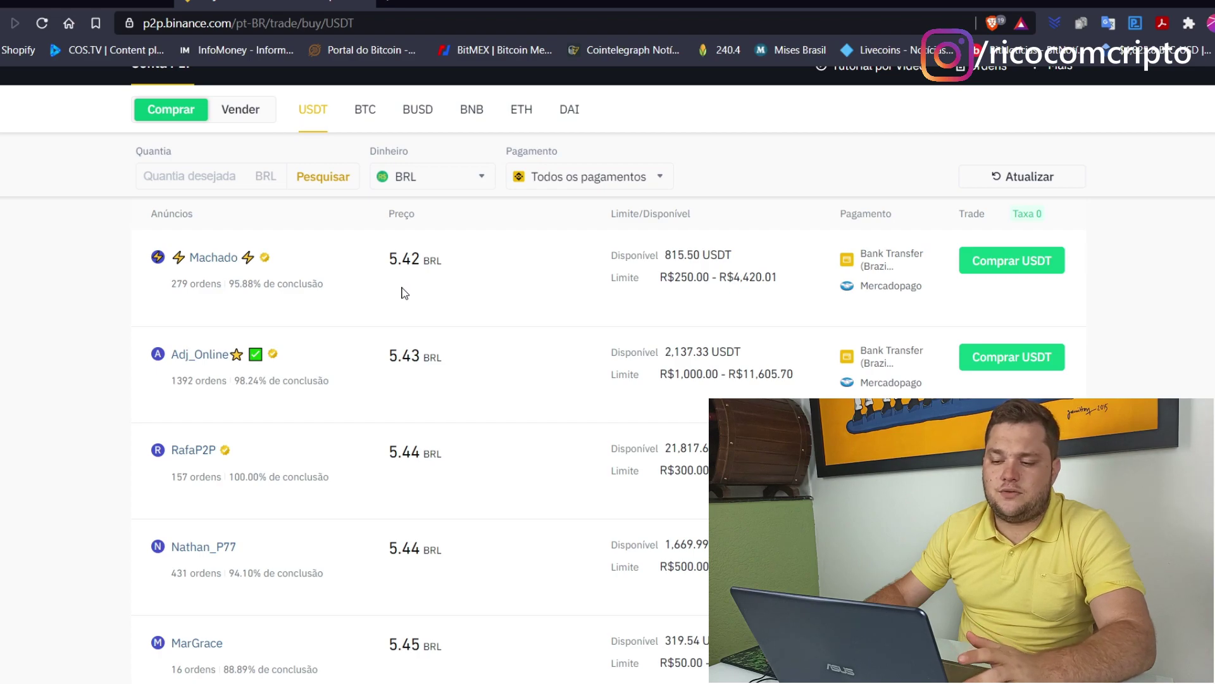
Review the first seller's number of orders and completion rate to judge their reliability.
{"action": "mouse_move", "coordinate": [177, 284]}
{"action": "left_mouse_down"}
{"action": "mouse_move", "coordinate": [209, 284]}
{"action": "mouse_move", "coordinate": [174, 287]}
{"action": "left_mouse_up"}
{"action": "left_click", "coordinate": [174, 287]}
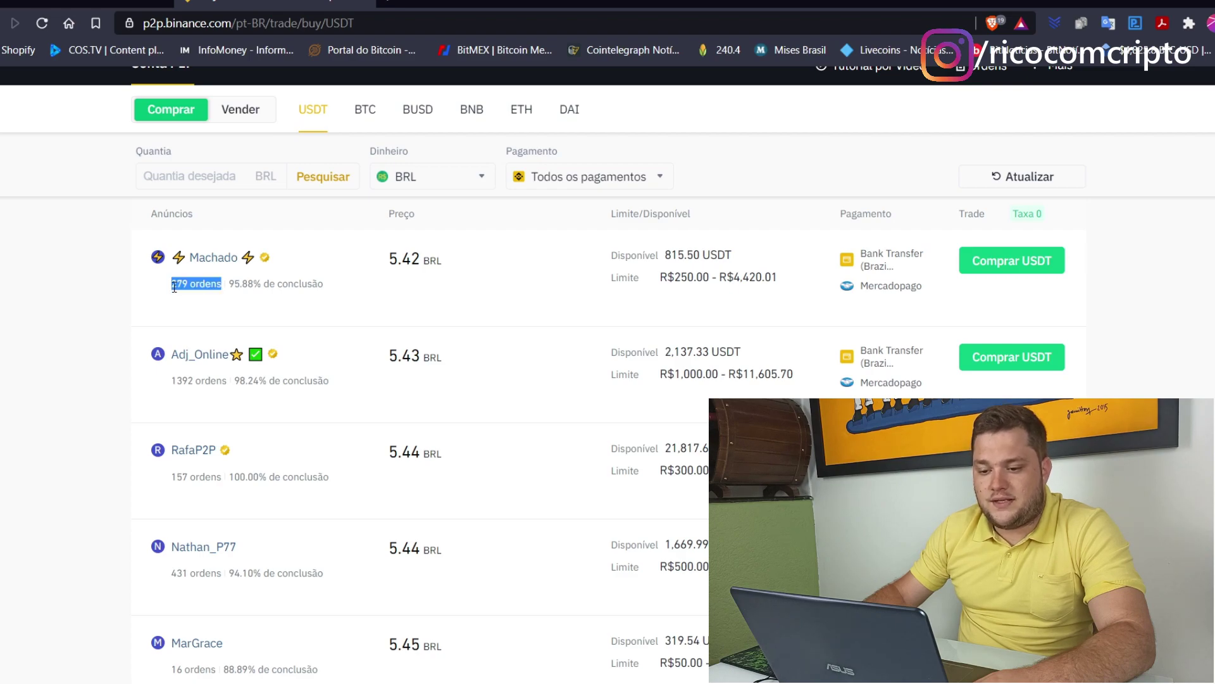
{"action": "left_click", "coordinate": [374, 309]}
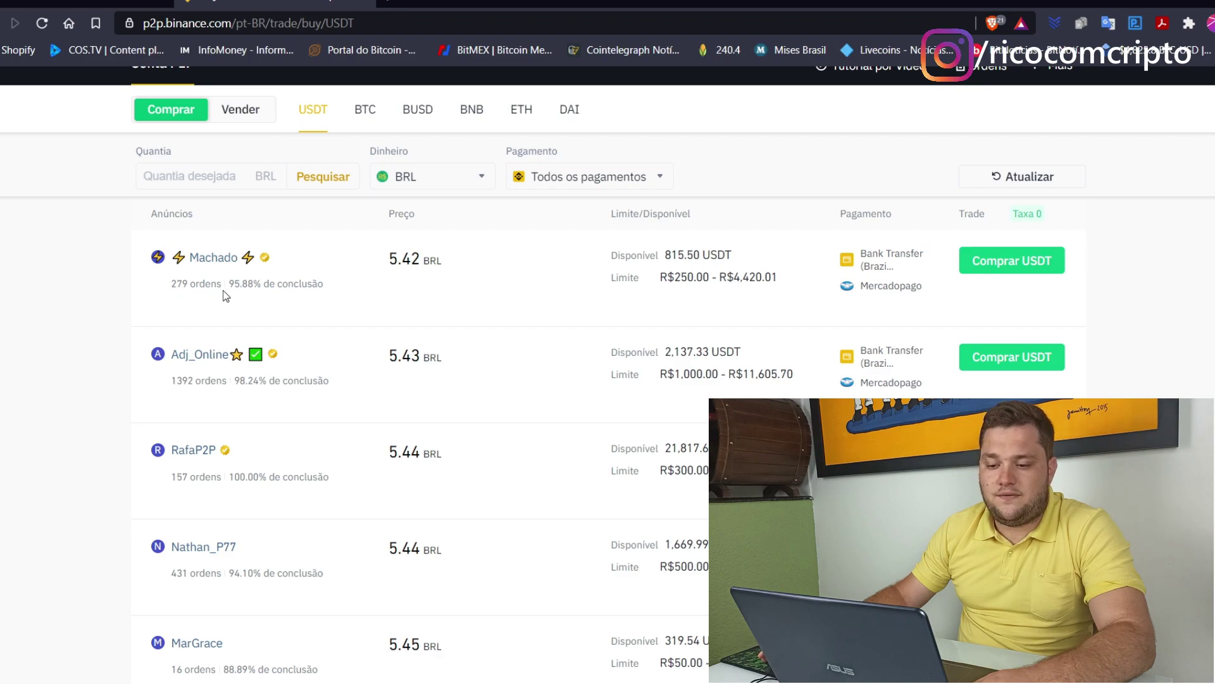
{"action": "left_click_drag", "start_coordinate": [228, 284], "coordinate": [332, 289]}
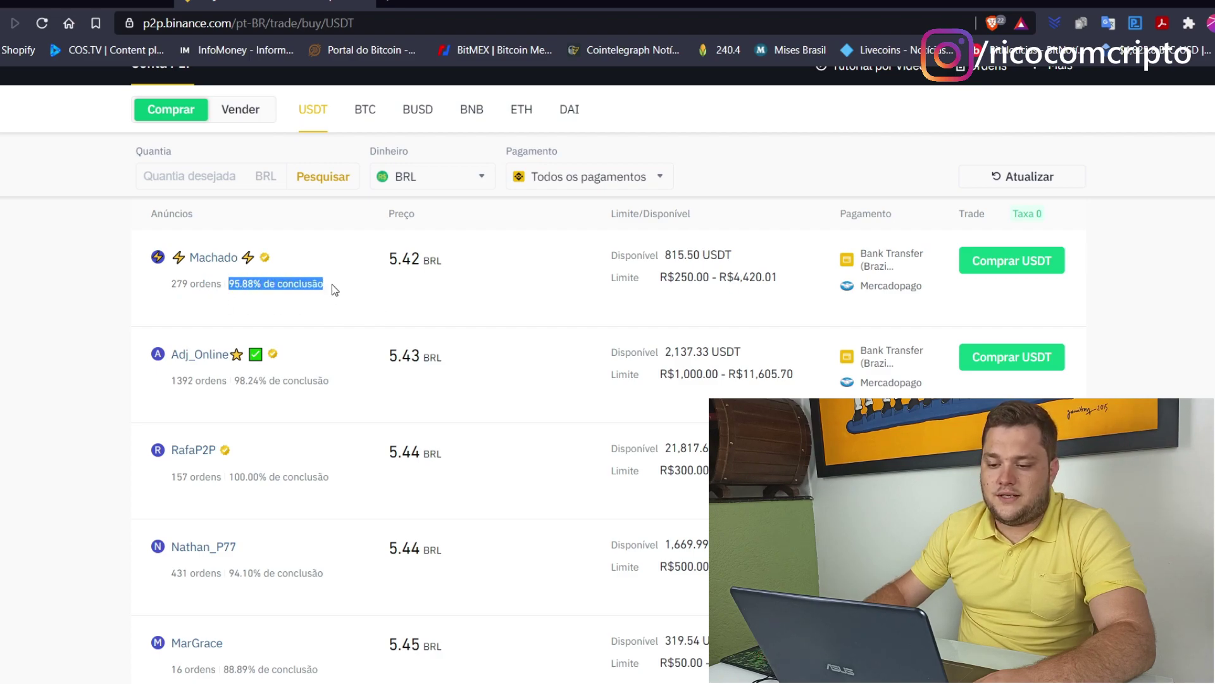
{"action": "left_click", "coordinate": [289, 315]}
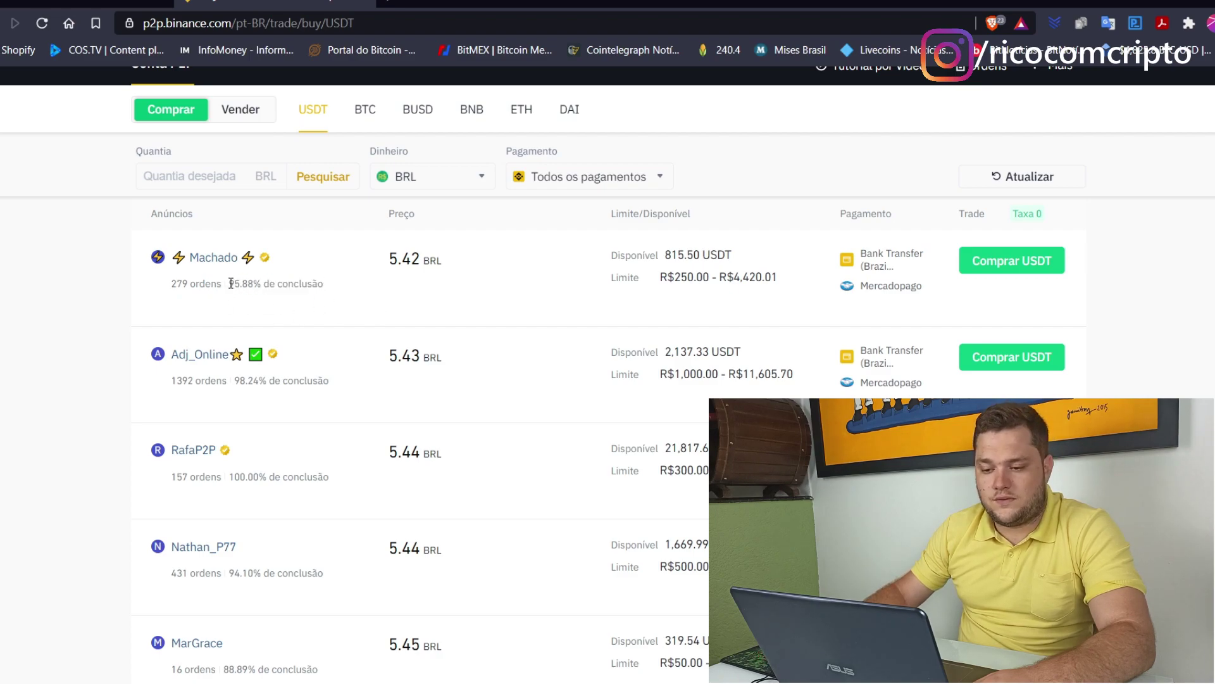
{"action": "left_click_drag", "start_coordinate": [230, 283], "coordinate": [325, 285]}
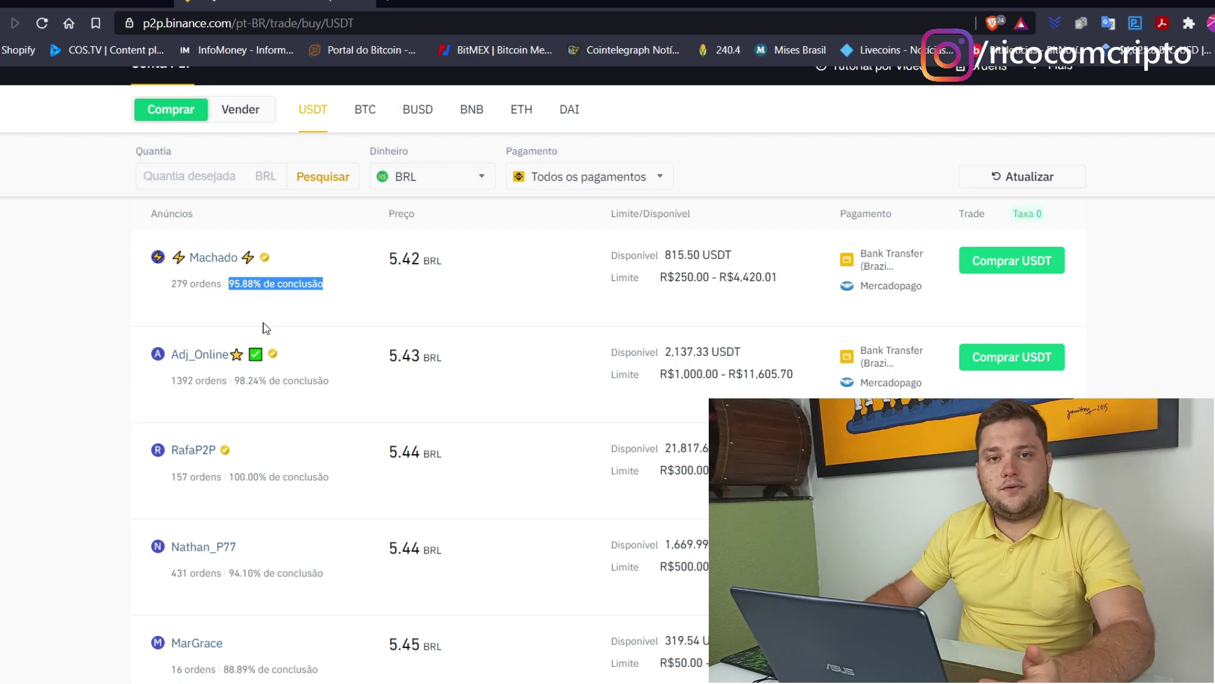
{"action": "left_click", "coordinate": [262, 296]}
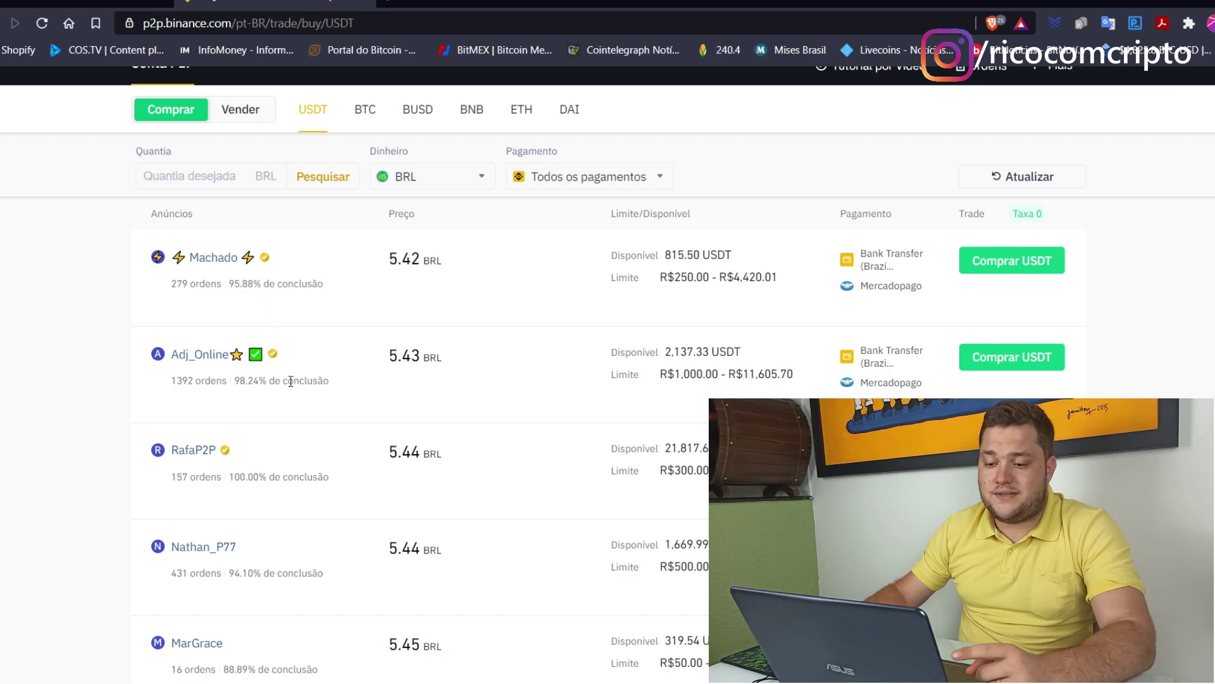
Compare the first seller's order limits and completion rate with the second seller's order count and completion rate.
{"action": "left_click_drag", "start_coordinate": [172, 381], "coordinate": [341, 386]}
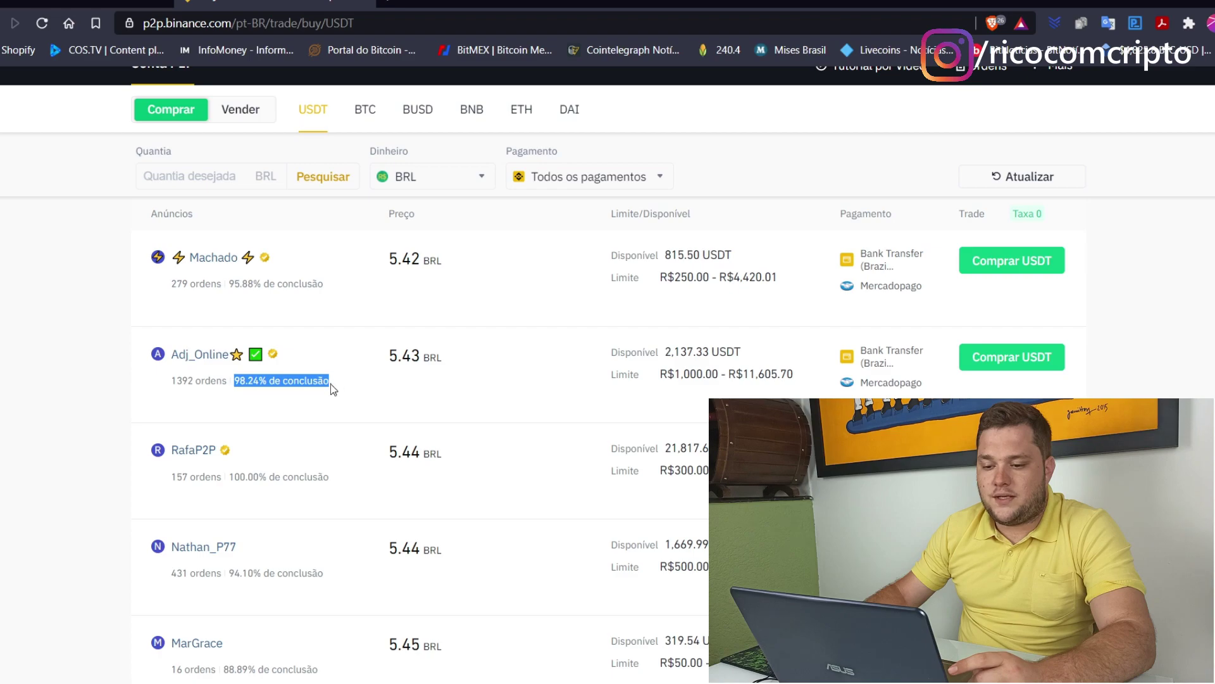
{"action": "left_click", "coordinate": [282, 406]}
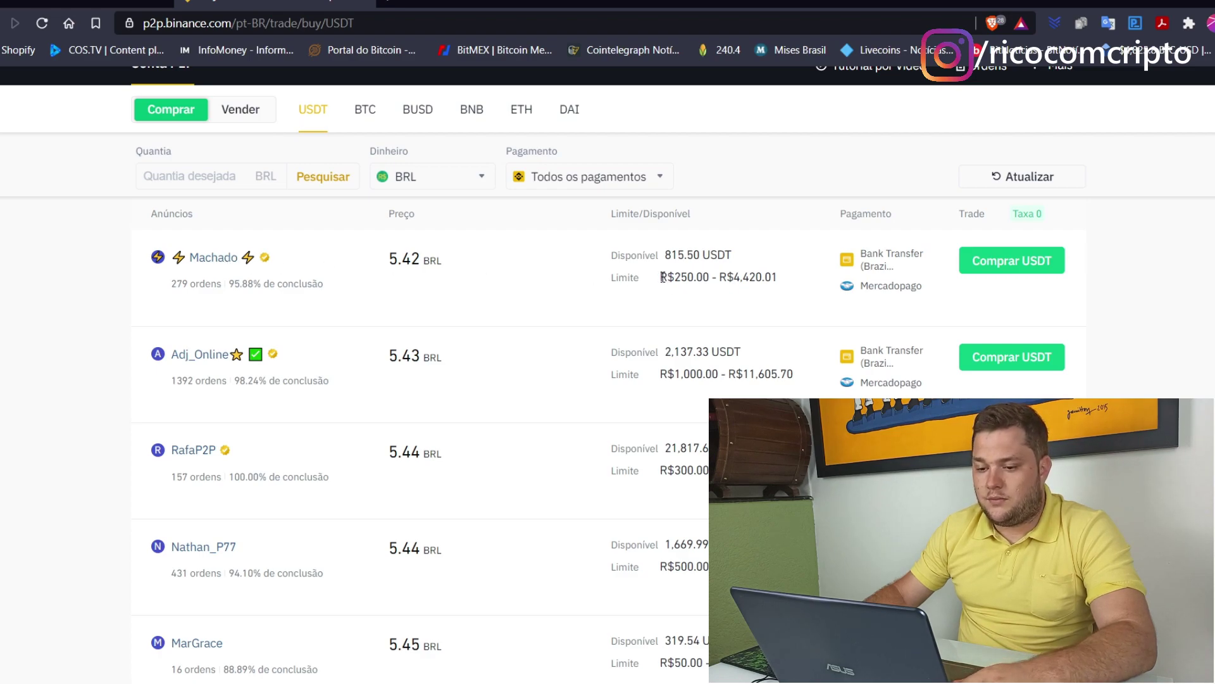
{"action": "left_click_drag", "start_coordinate": [660, 277], "coordinate": [797, 284]}
{"action": "left_click", "coordinate": [712, 293]}
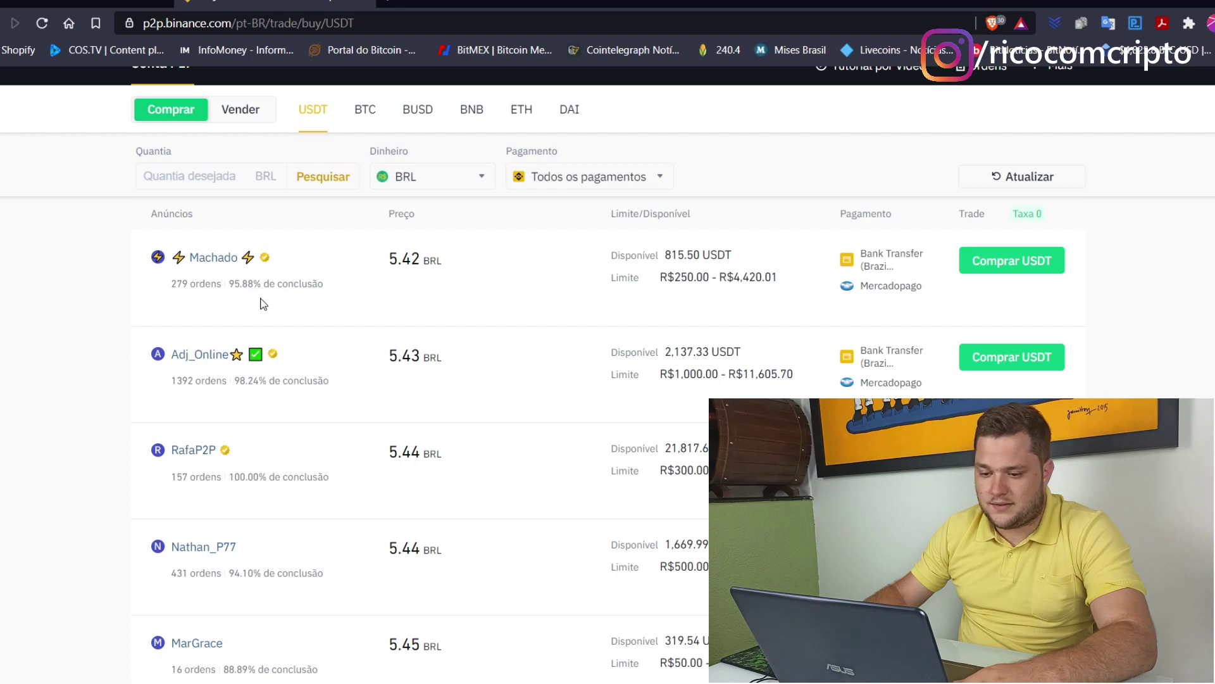
{"action": "left_click_drag", "start_coordinate": [235, 283], "coordinate": [331, 288]}
{"action": "left_click", "coordinate": [241, 343]}
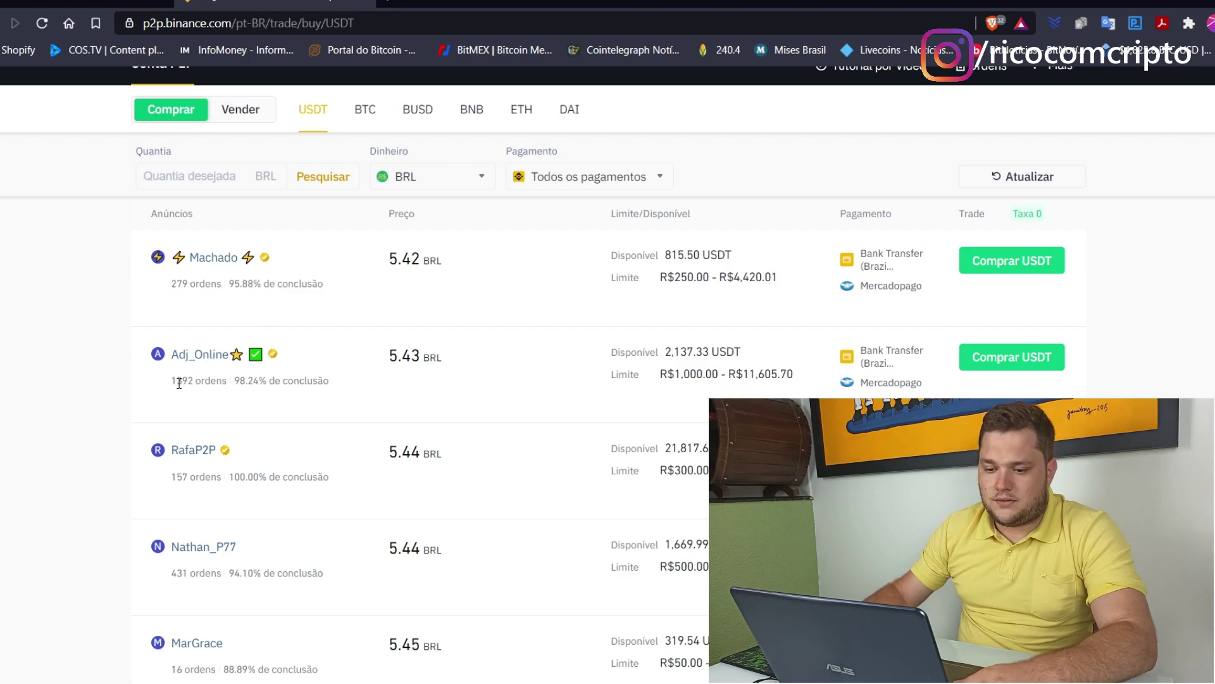
{"action": "left_click_drag", "start_coordinate": [174, 379], "coordinate": [233, 387]}
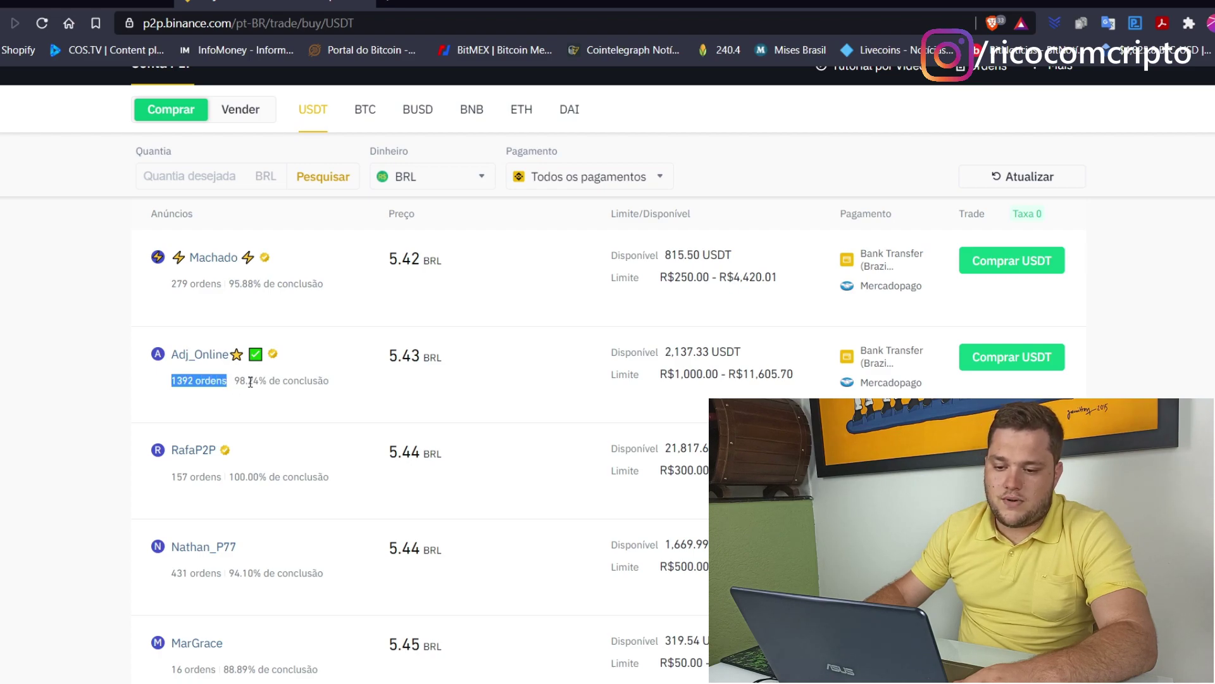
{"action": "left_click_drag", "start_coordinate": [237, 380], "coordinate": [331, 382]}
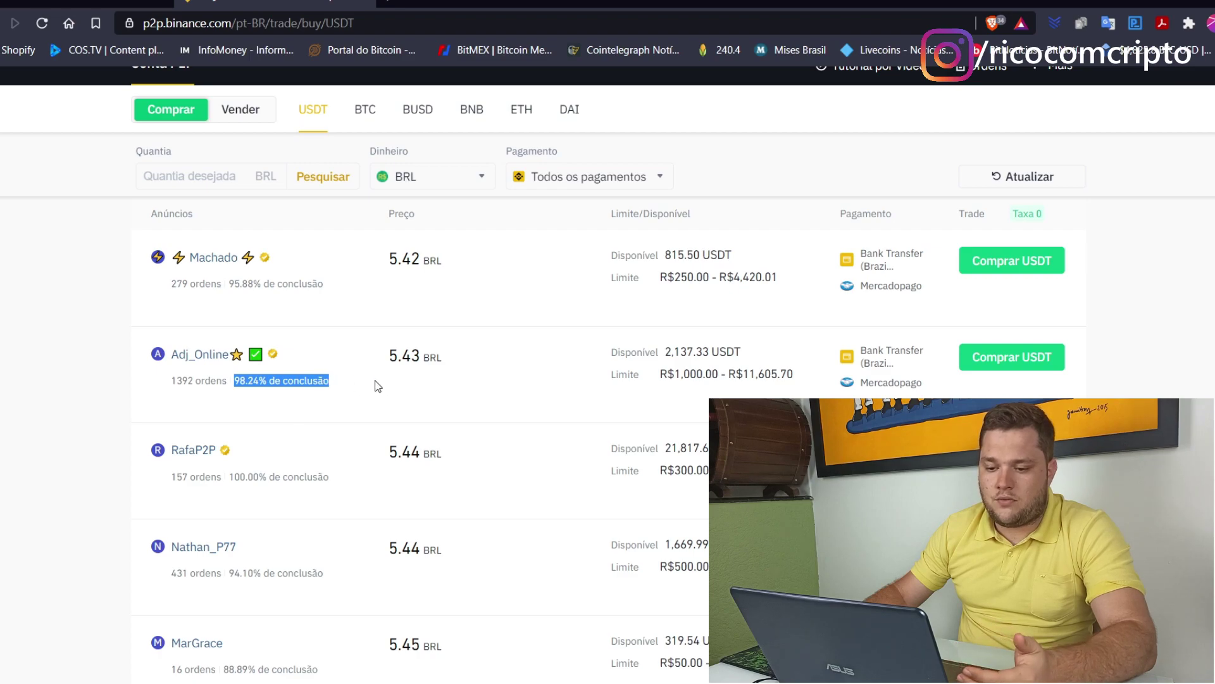
{"action": "left_click", "coordinate": [393, 390]}
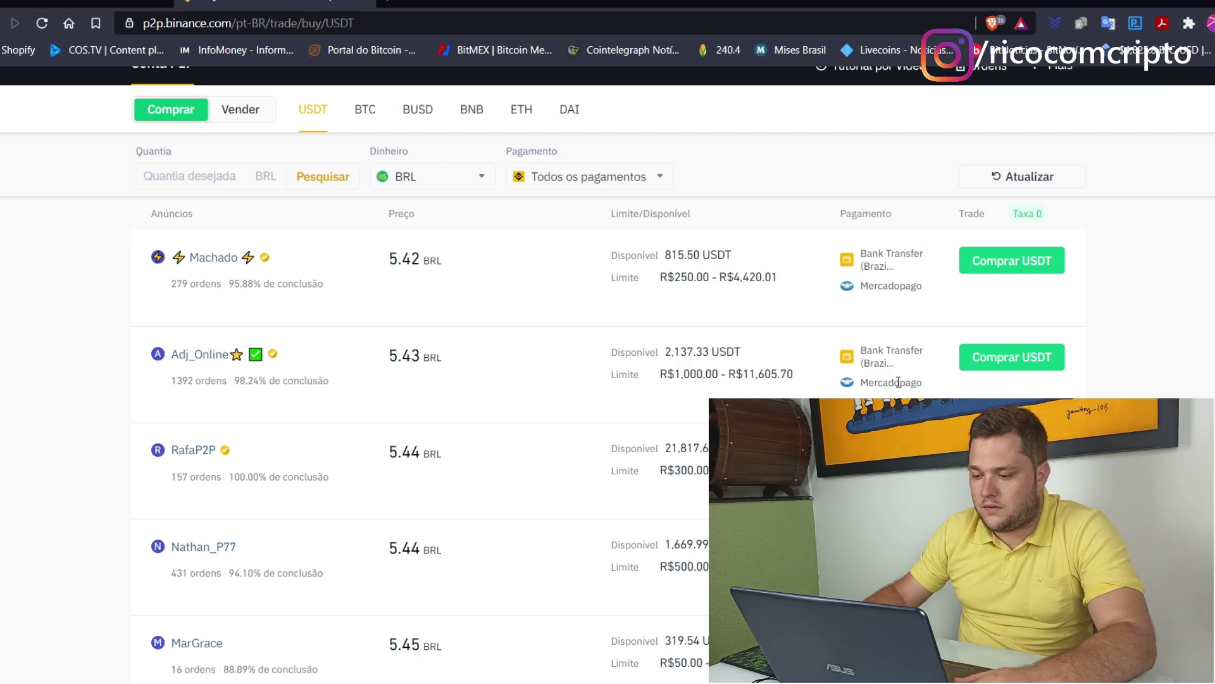
Open the first seller's USDT offer, read the accepted payment methods in its terms, and close it.
{"action": "left_click", "coordinate": [991, 270]}
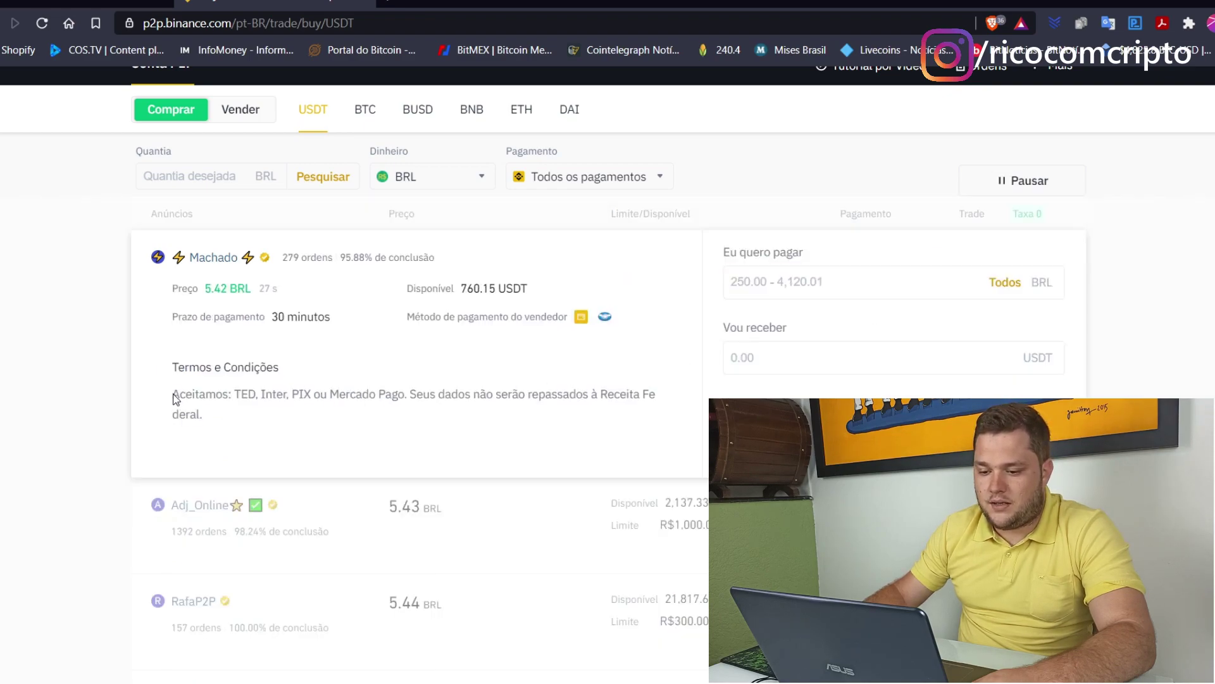
{"action": "left_click_drag", "start_coordinate": [173, 394], "coordinate": [252, 394]}
{"action": "left_click", "coordinate": [296, 399]}
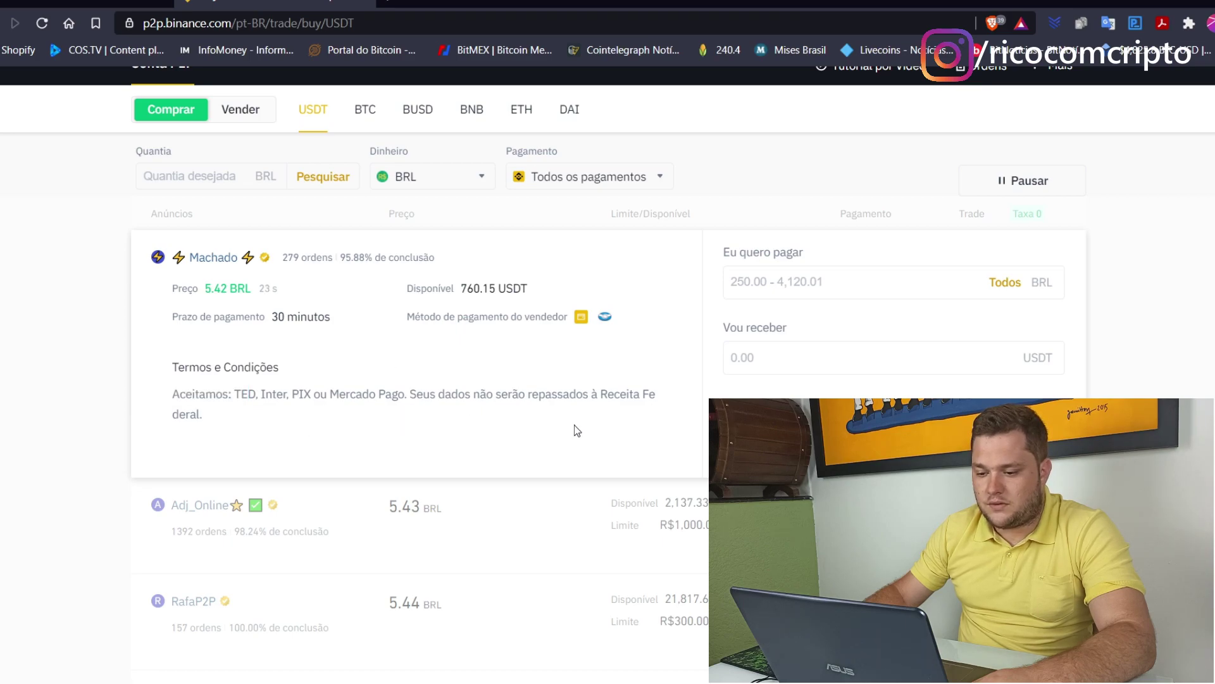
{"action": "left_click", "coordinate": [810, 421]}
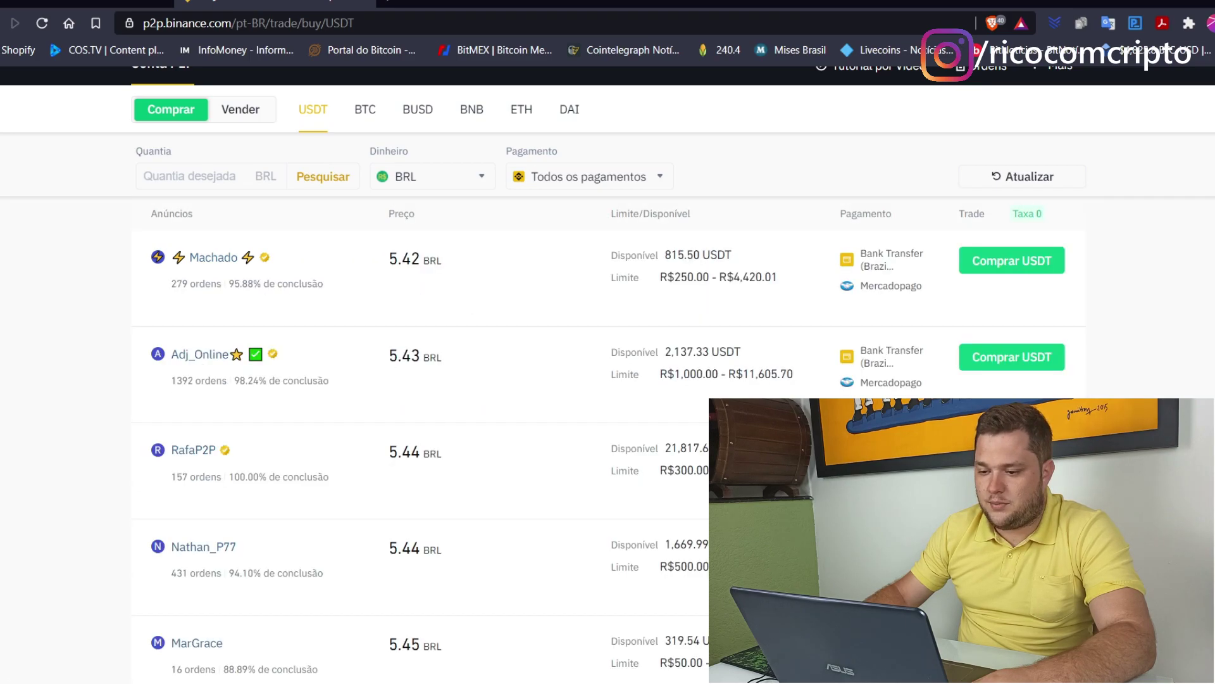
Open the second seller's USDT offer, read its accepted banks and payment deadline, and close it.
{"action": "left_click", "coordinate": [1024, 355]}
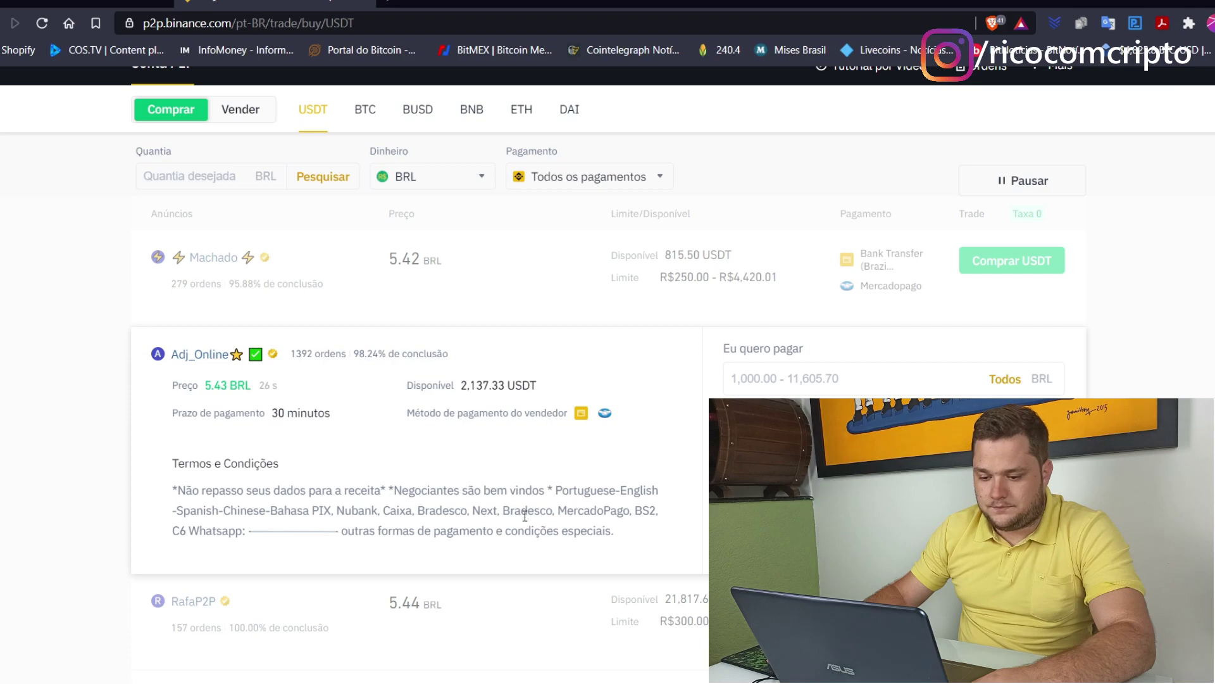
{"action": "double_click", "coordinate": [344, 510]}
{"action": "left_click", "coordinate": [475, 510]}
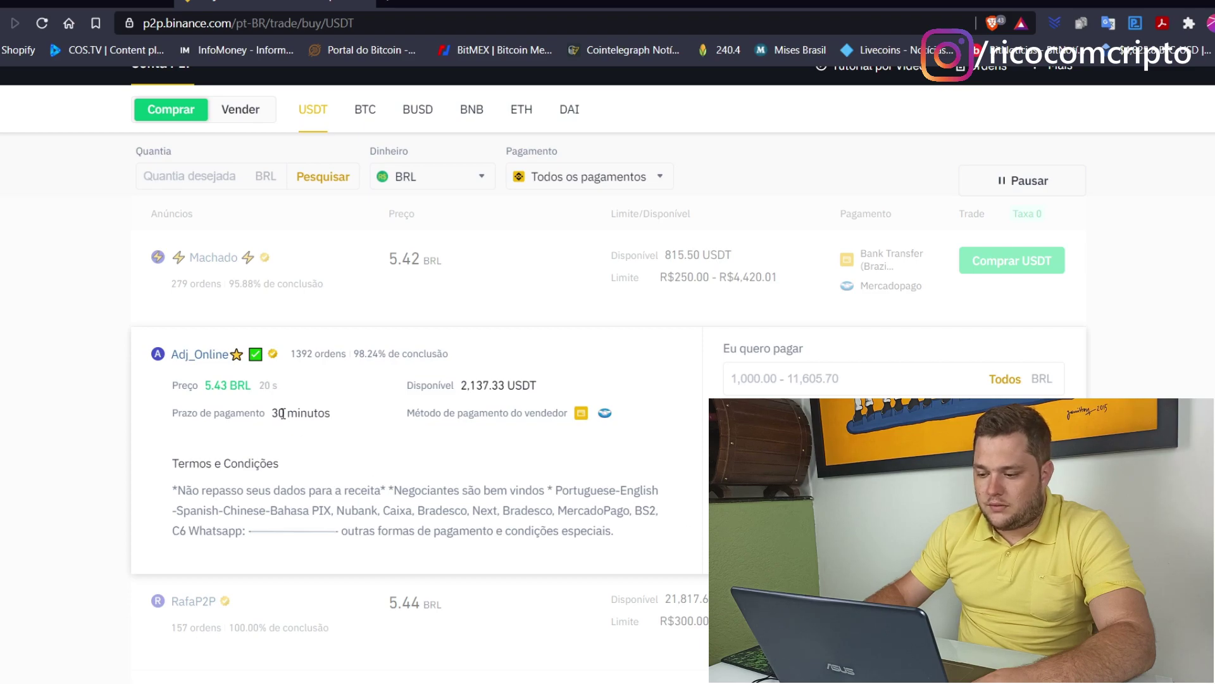
{"action": "left_click_drag", "start_coordinate": [276, 410], "coordinate": [336, 412]}
{"action": "left_click", "coordinate": [336, 412]}
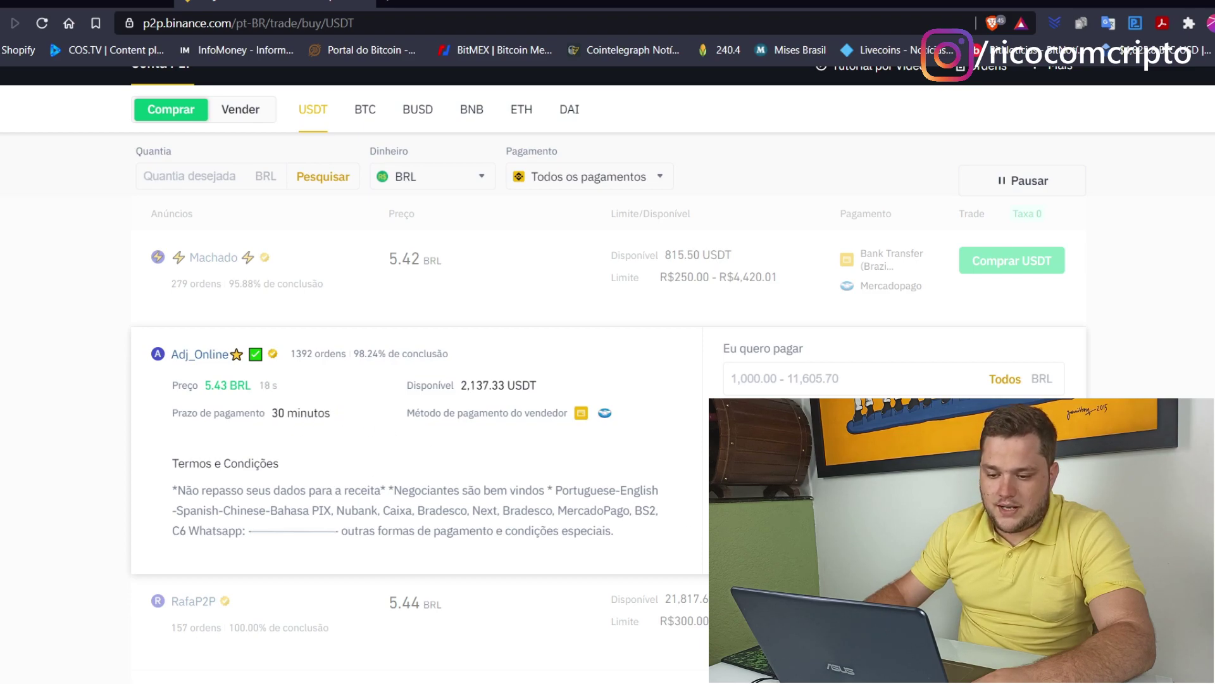
{"action": "left_click", "coordinate": [260, 438]}
{"action": "scroll", "coordinate": [314, 451], "scroll_direction": "down", "scroll_amount": 2}
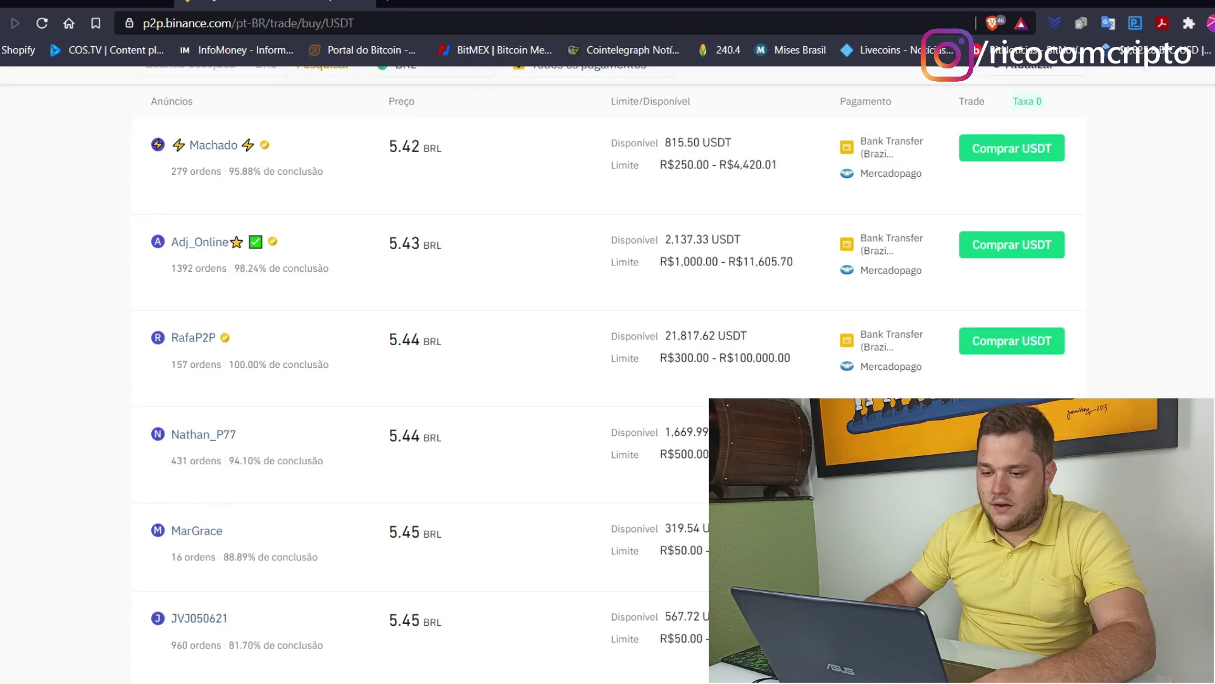
Open the third seller's USDT offer and read its payment deadline and accepted banks.
{"action": "left_click", "coordinate": [983, 344]}
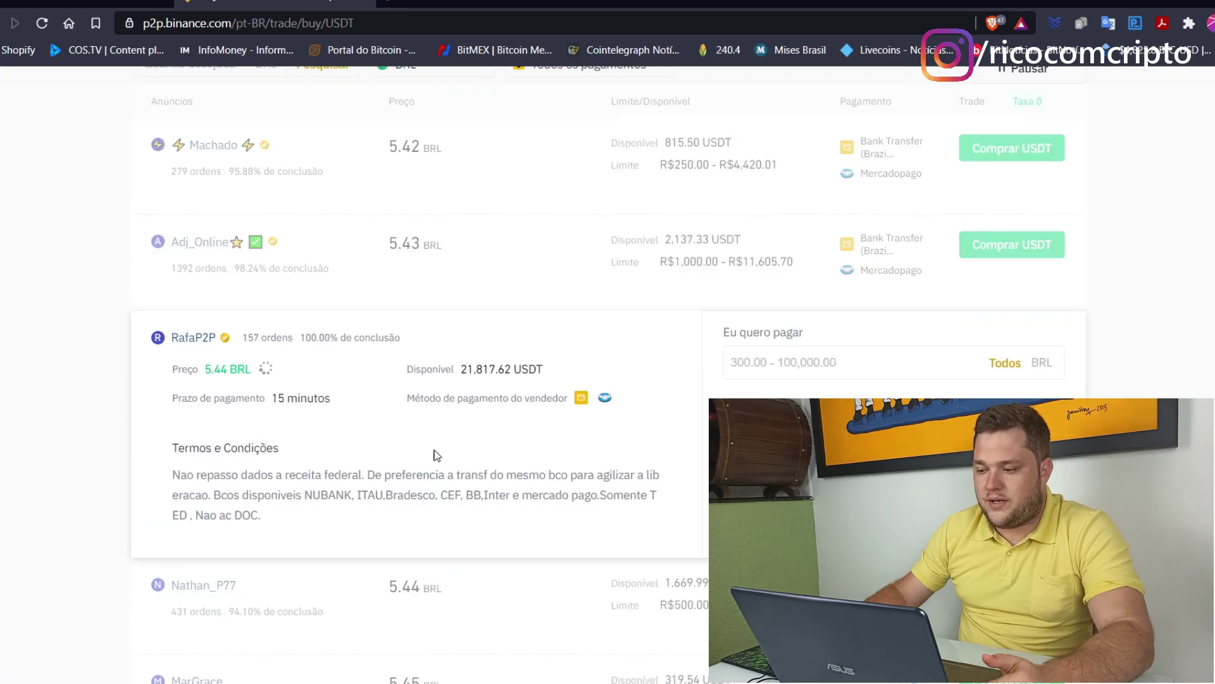
{"action": "left_click_drag", "start_coordinate": [272, 396], "coordinate": [338, 400]}
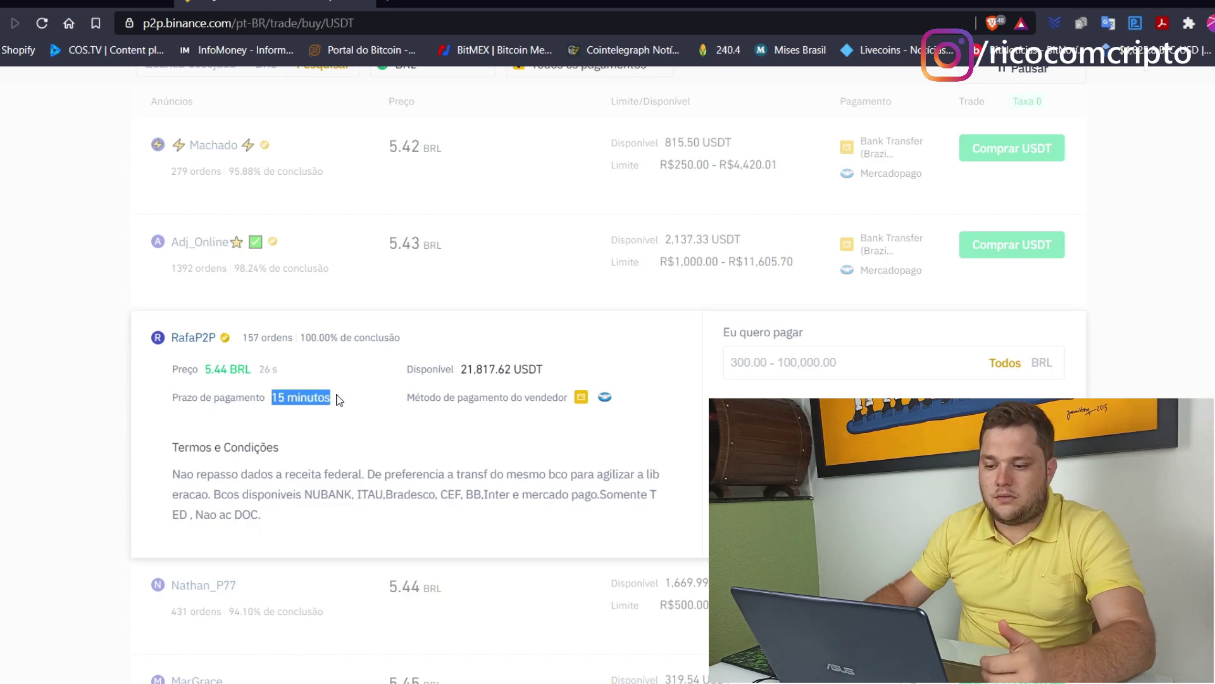
{"action": "left_click", "coordinate": [339, 399]}
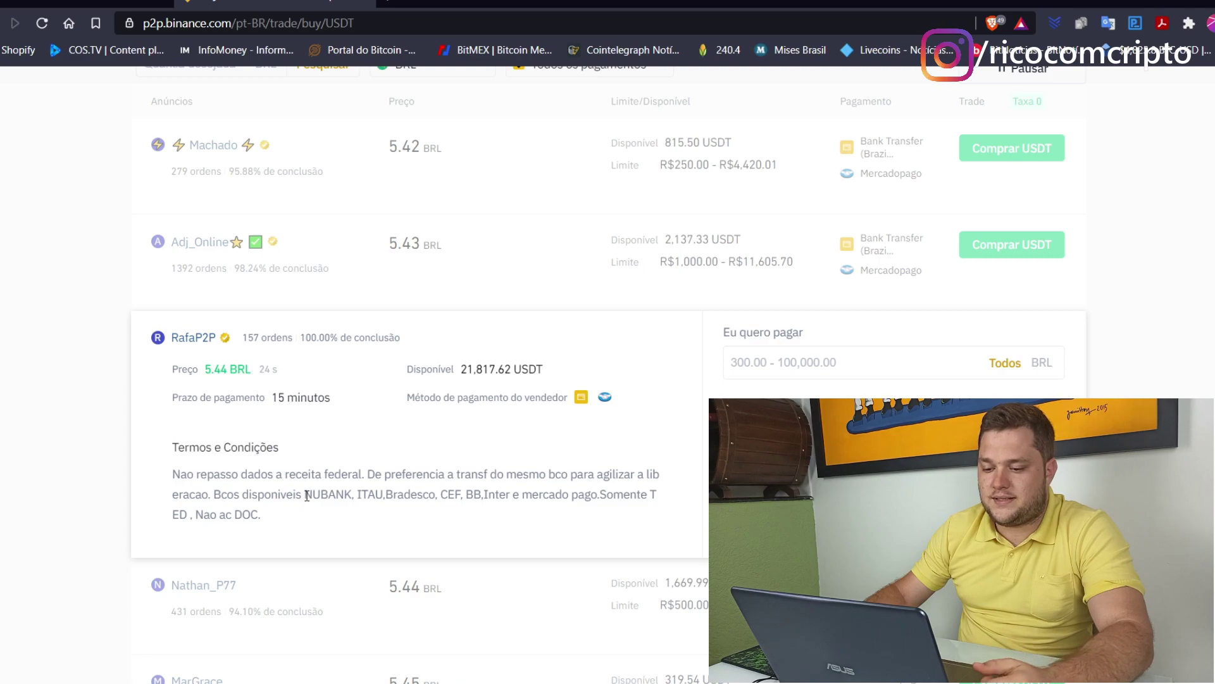
{"action": "left_click_drag", "start_coordinate": [305, 494], "coordinate": [357, 495]}
{"action": "left_click", "coordinate": [554, 537]}
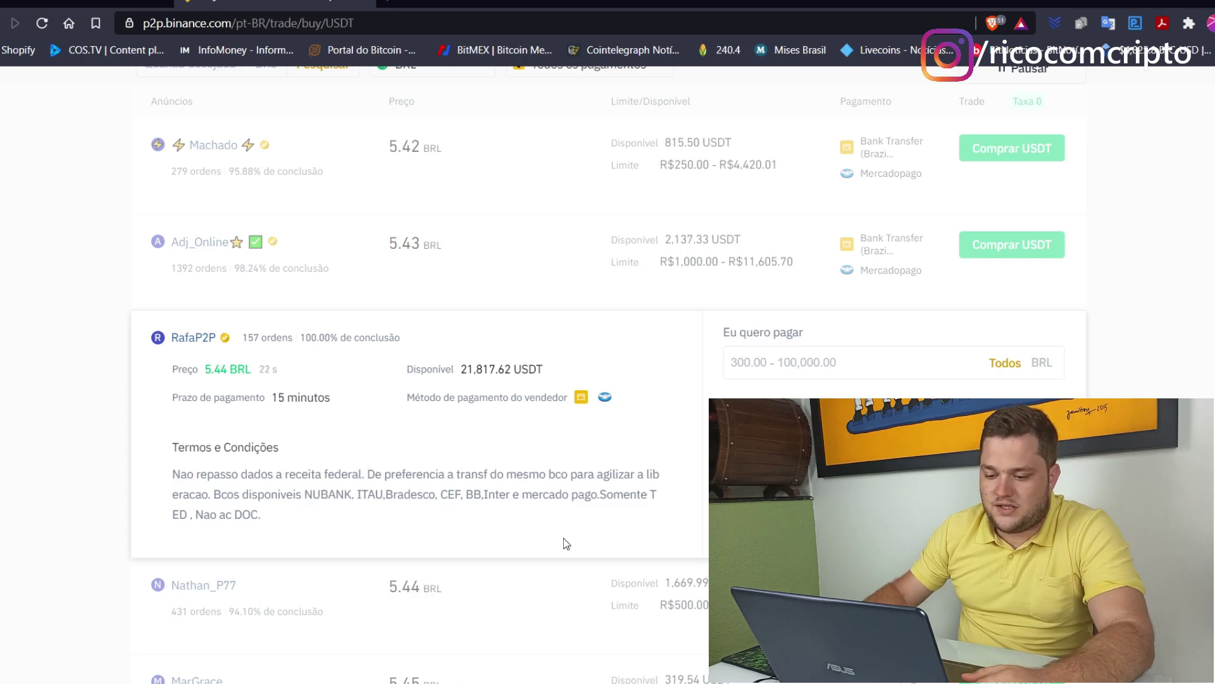
Enter 2000 BRL as the amount to pay, check the USDT amount to receive, and place the purchase order.
{"action": "left_click", "coordinate": [817, 355]}
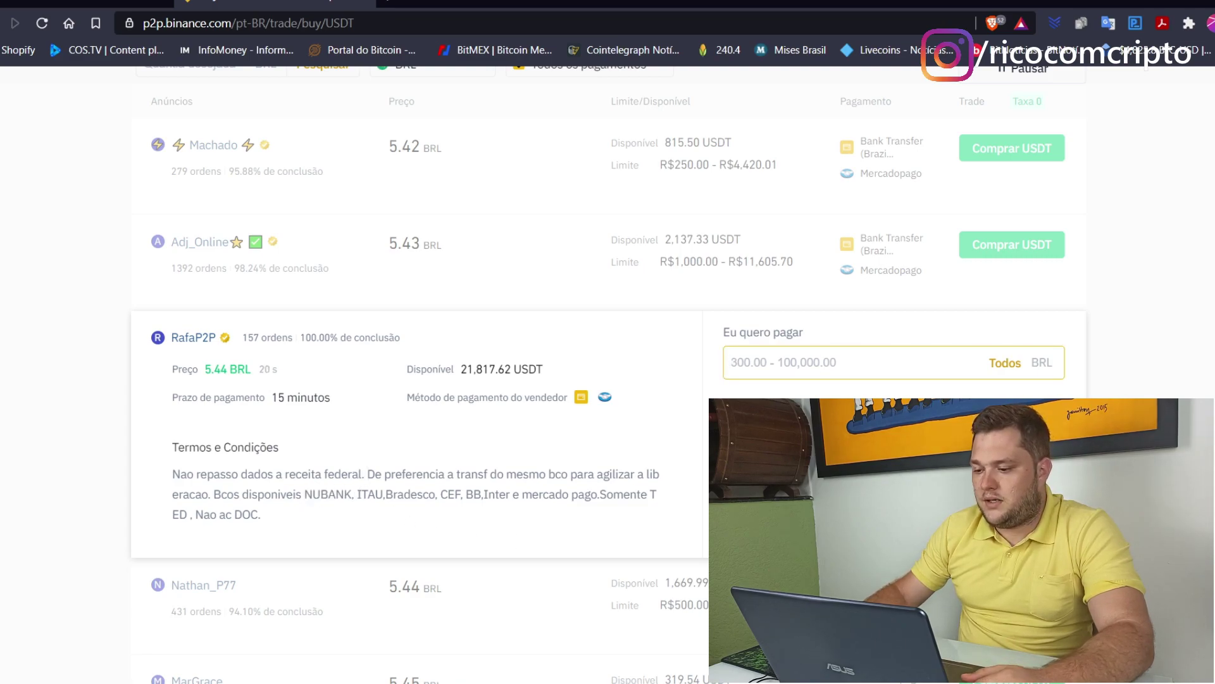
{"action": "type", "text": "2000"}
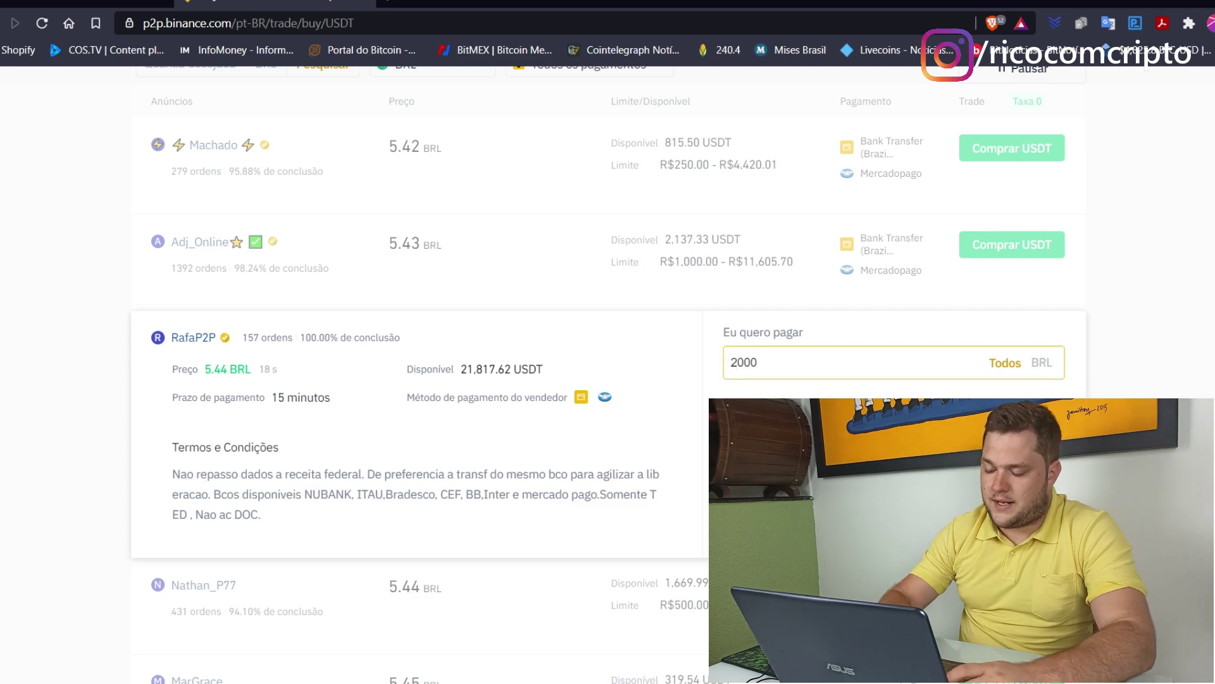
{"action": "left_click_drag", "start_coordinate": [767, 437], "coordinate": [722, 436]}
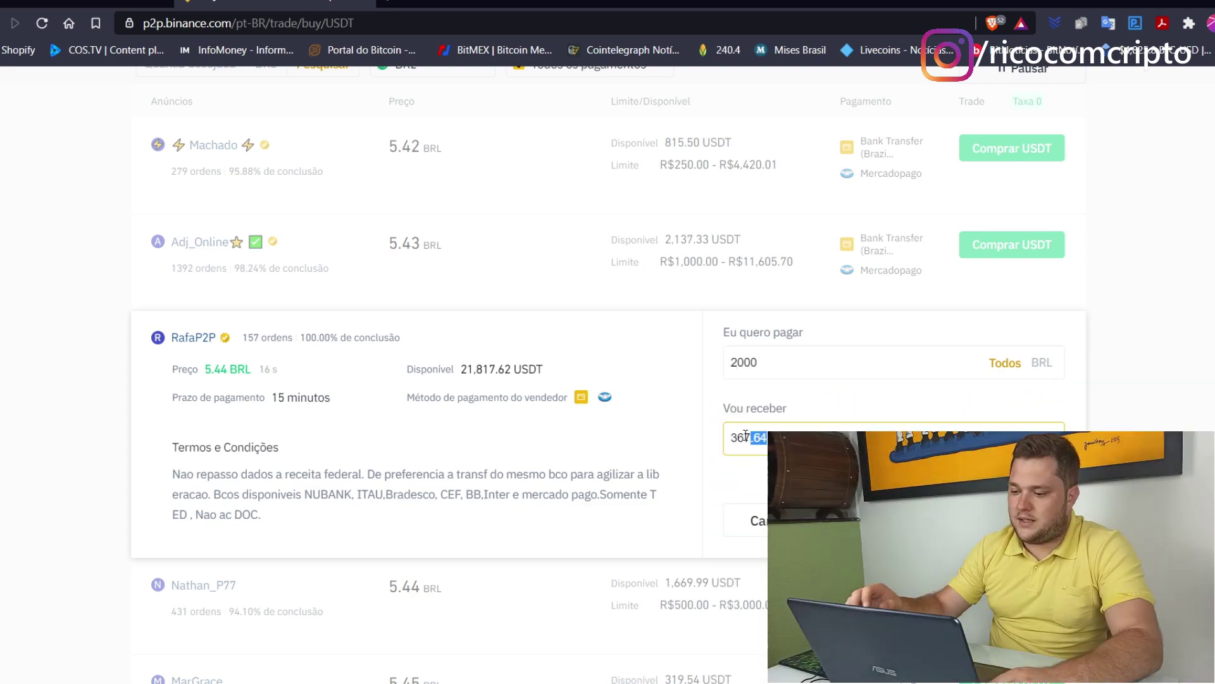
{"action": "key", "text": "Tab"}
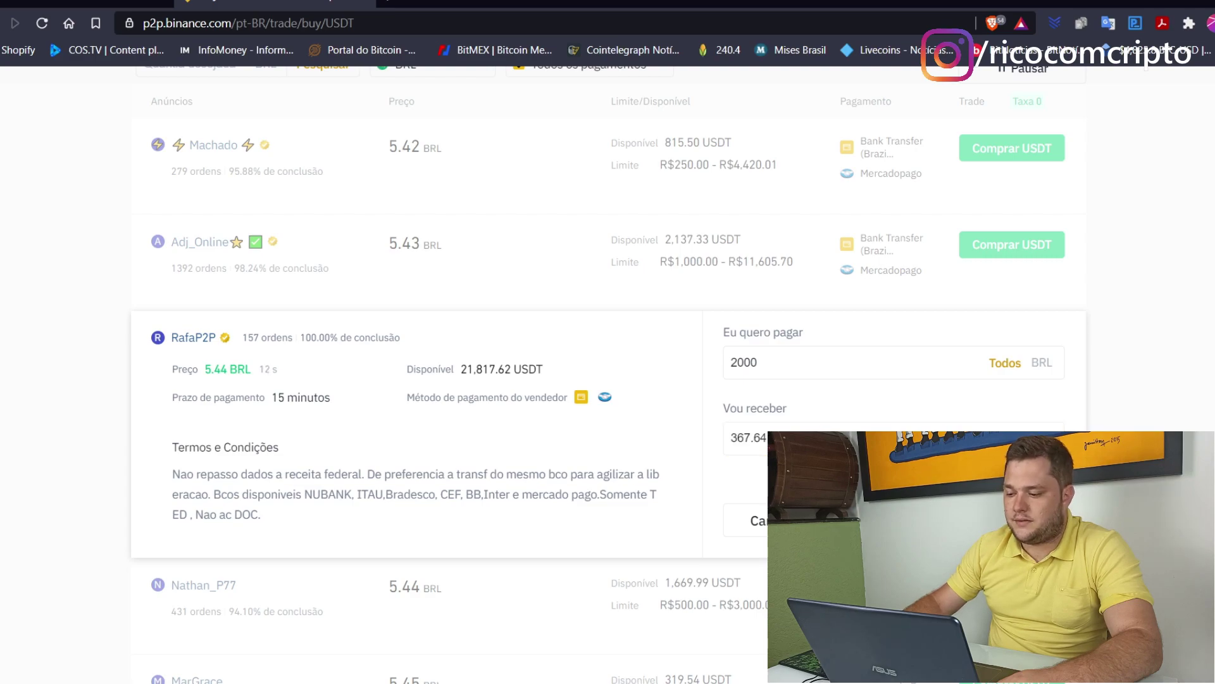
{"action": "key", "text": "Return"}
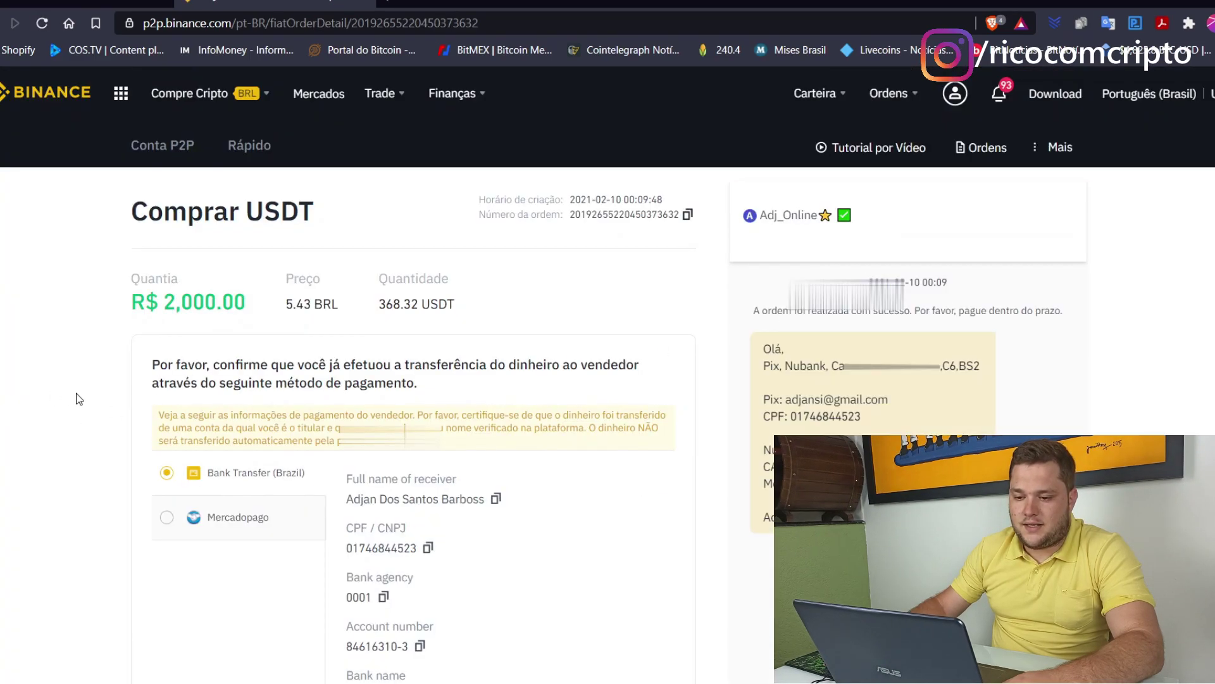
Review the placed order's amount, price, receiver's bank details, seller's chat instructions and payment deadline.
{"action": "scroll", "coordinate": [78, 398], "scroll_direction": "down", "scroll_amount": 2}
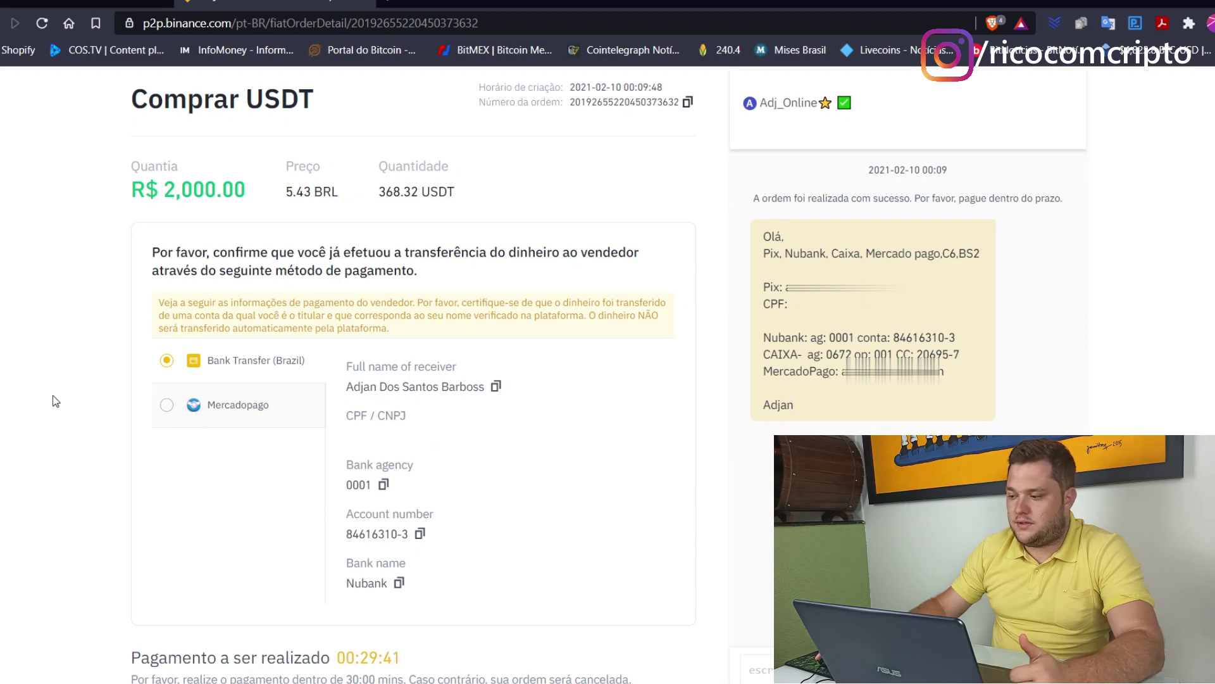
{"action": "scroll", "coordinate": [115, 280], "scroll_direction": "up", "scroll_amount": 2}
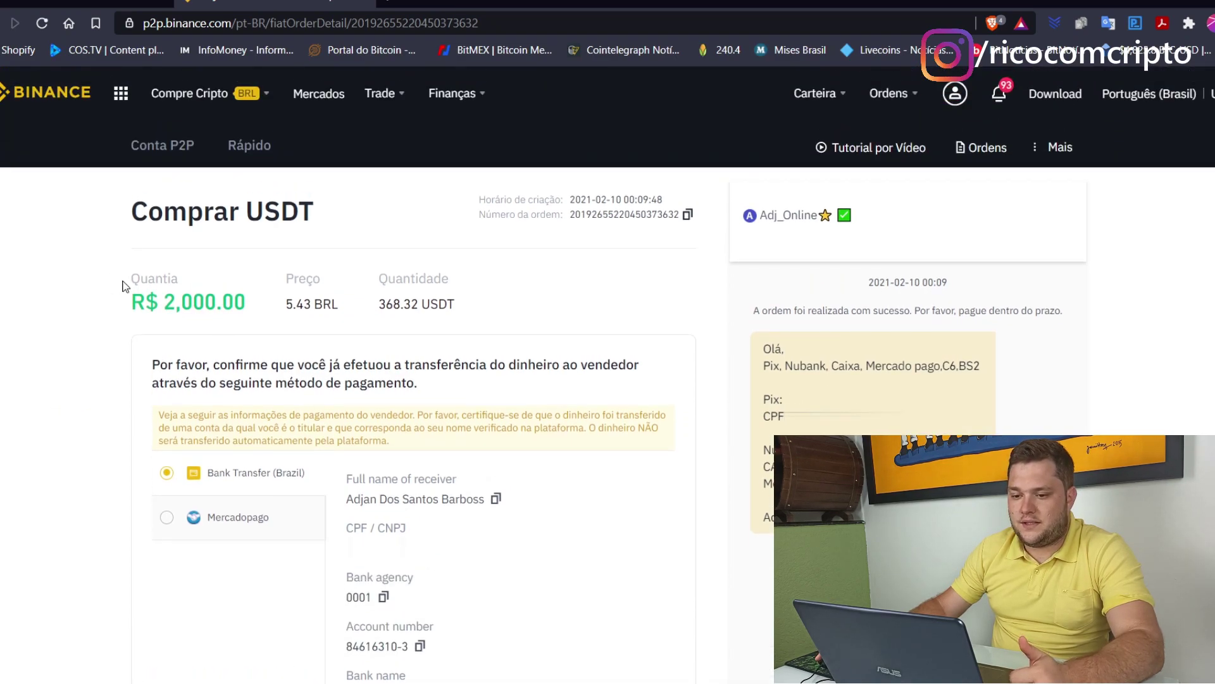
{"action": "scroll", "coordinate": [118, 290], "scroll_direction": "down", "scroll_amount": 2}
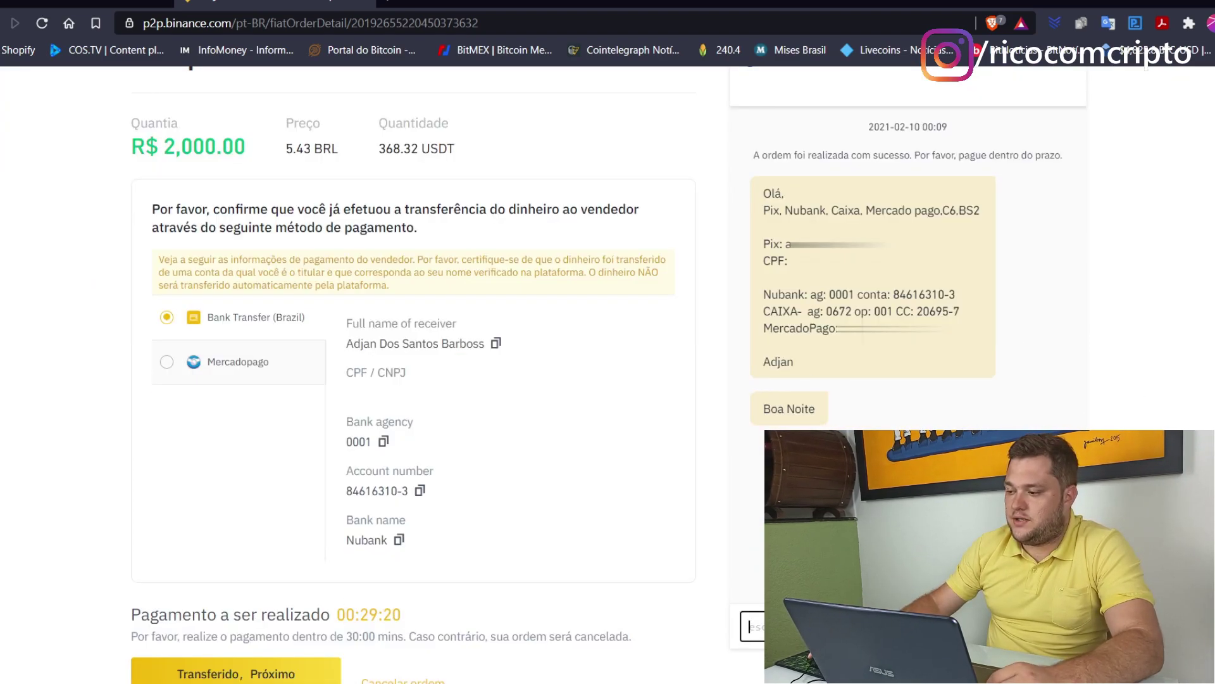
{"action": "scroll", "coordinate": [657, 378], "scroll_direction": "up", "scroll_amount": 1}
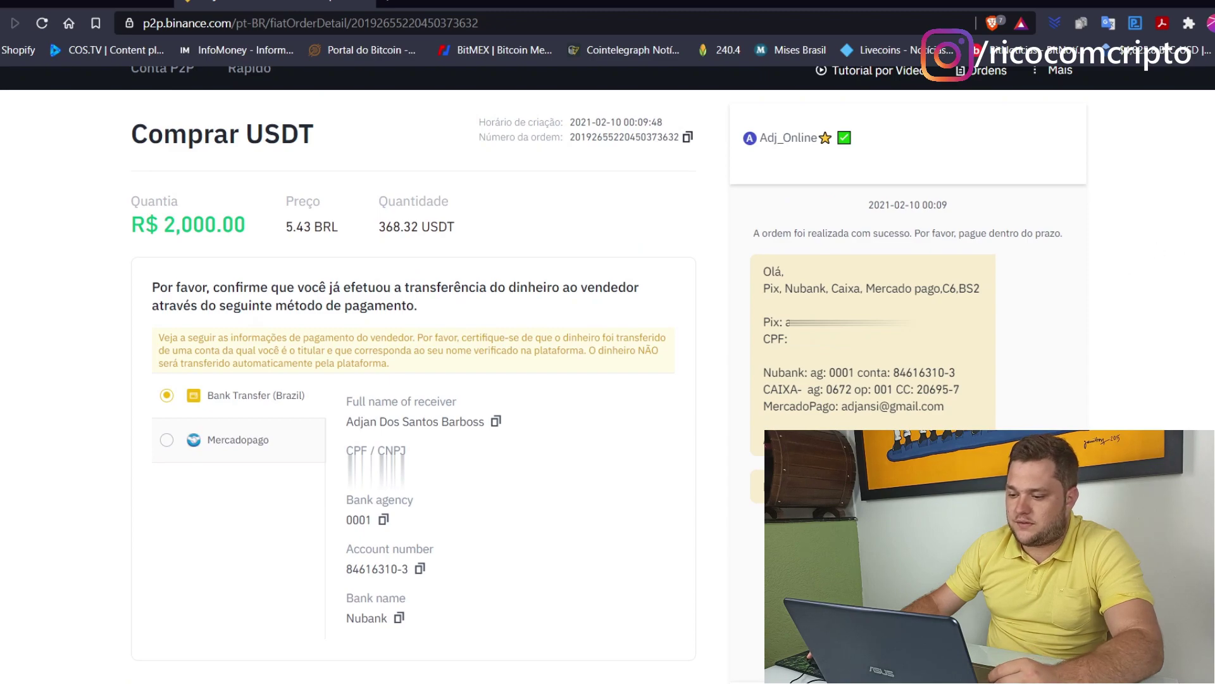
{"action": "scroll", "coordinate": [1125, 263], "scroll_direction": "down", "scroll_amount": 2}
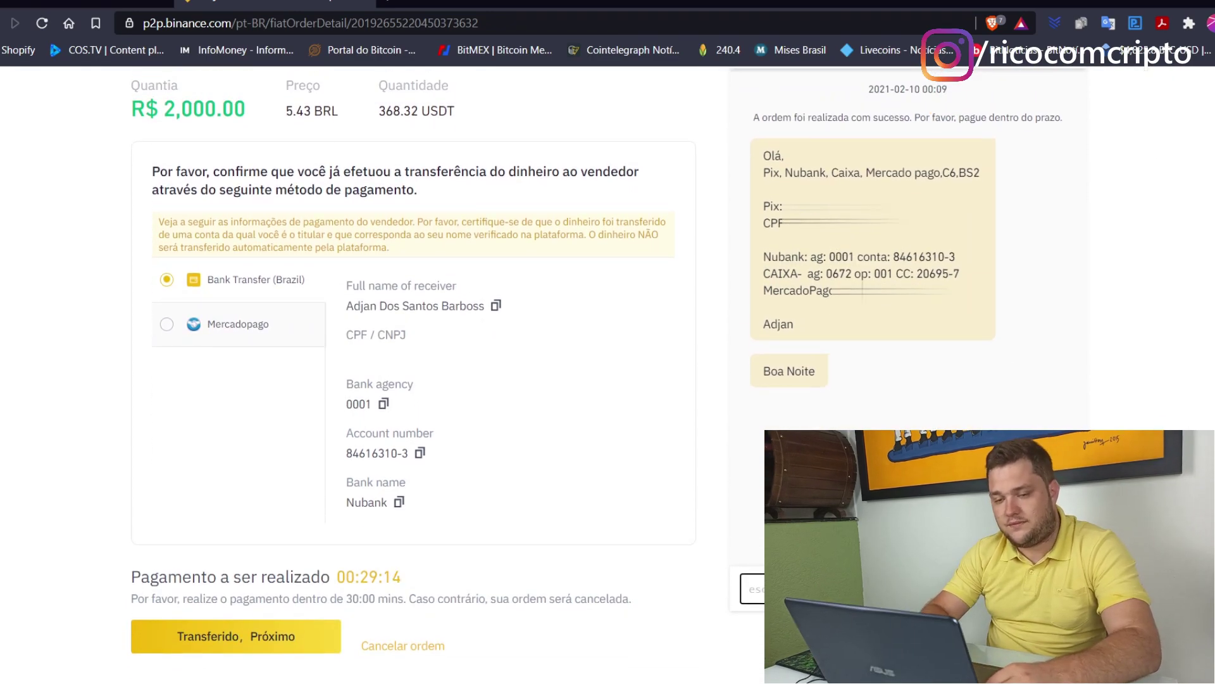
Send the seller the greeting "Boa noite" in the order chat and continue the conversation.
{"action": "type", "text": "Boa noite"}
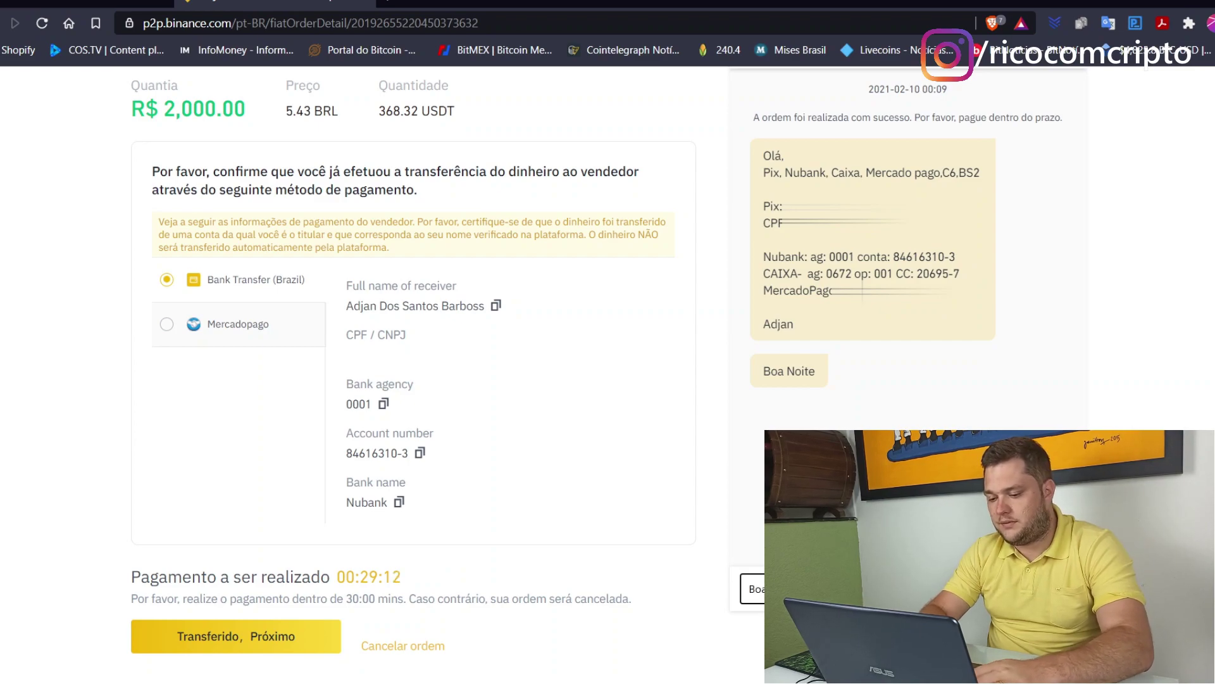
{"action": "key", "text": "Return"}
{"action": "type", "text": "Gos"}
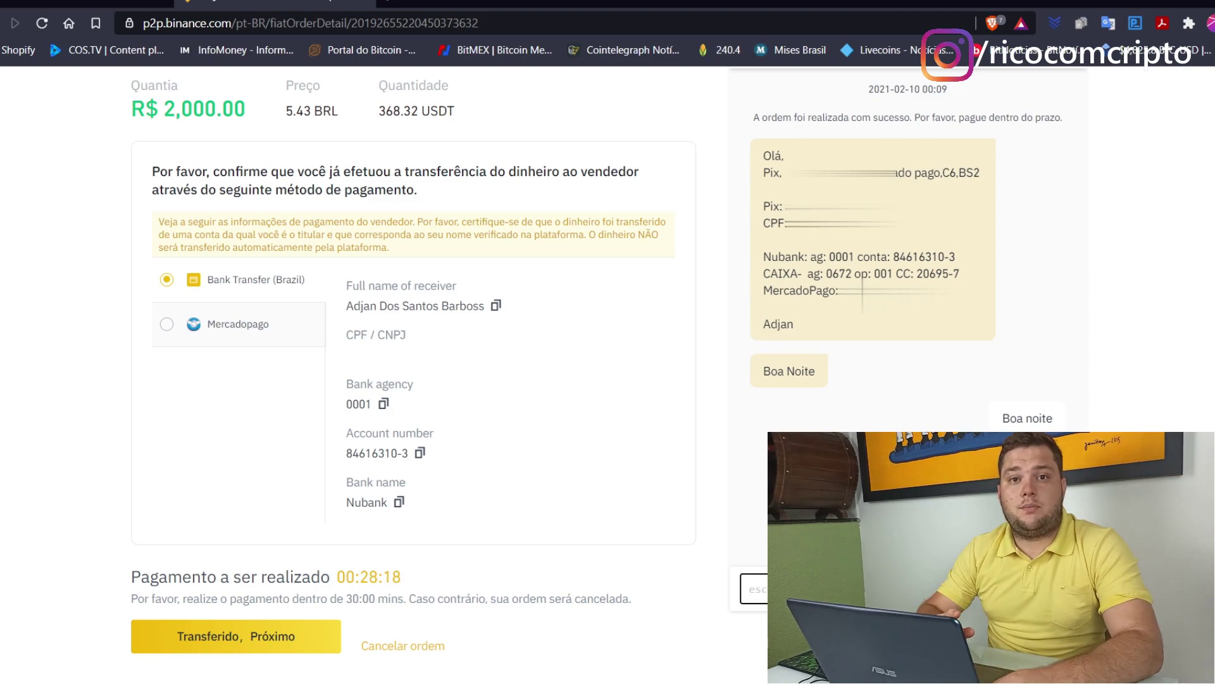
Mark the order as transferred, review the receiver's details in the payment confirmation, and confirm the payment.
{"action": "scroll", "coordinate": [905, 253], "scroll_direction": "up", "scroll_amount": 1}
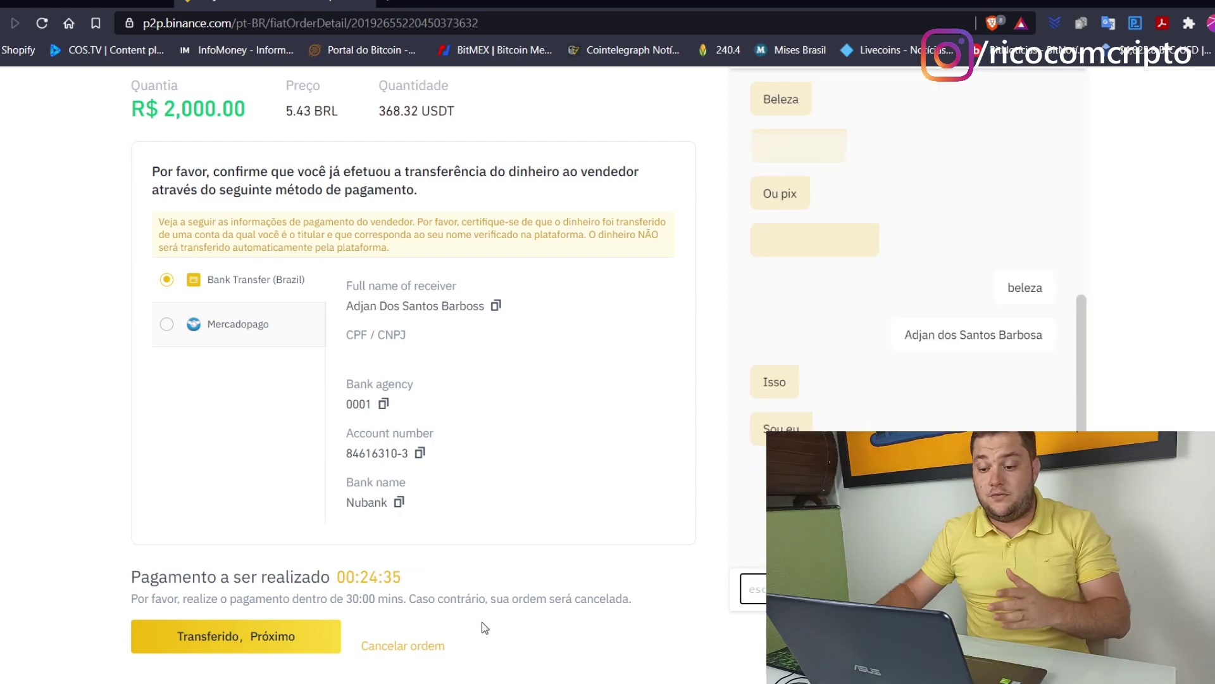
{"action": "left_click", "coordinate": [243, 645]}
{"action": "mouse_move", "coordinate": [809, 282]}
{"action": "left_mouse_down"}
{"action": "mouse_move", "coordinate": [797, 375]}
{"action": "mouse_move", "coordinate": [823, 280]}
{"action": "left_mouse_up"}
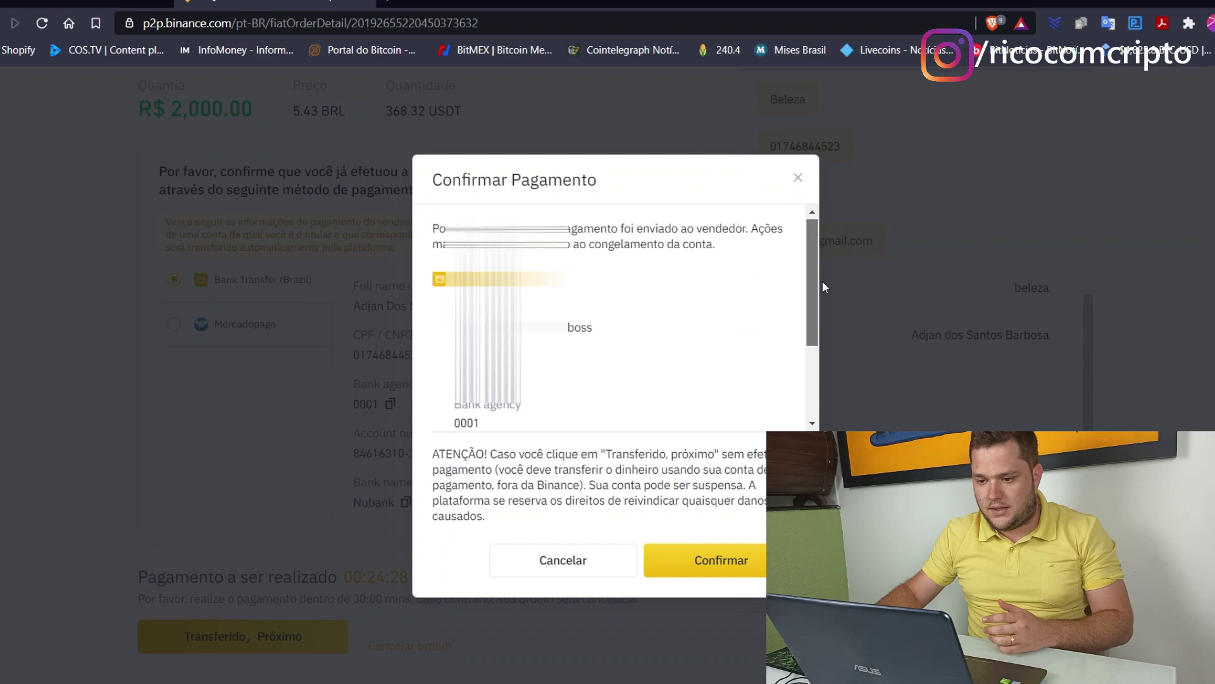
{"action": "left_click", "coordinate": [722, 564]}
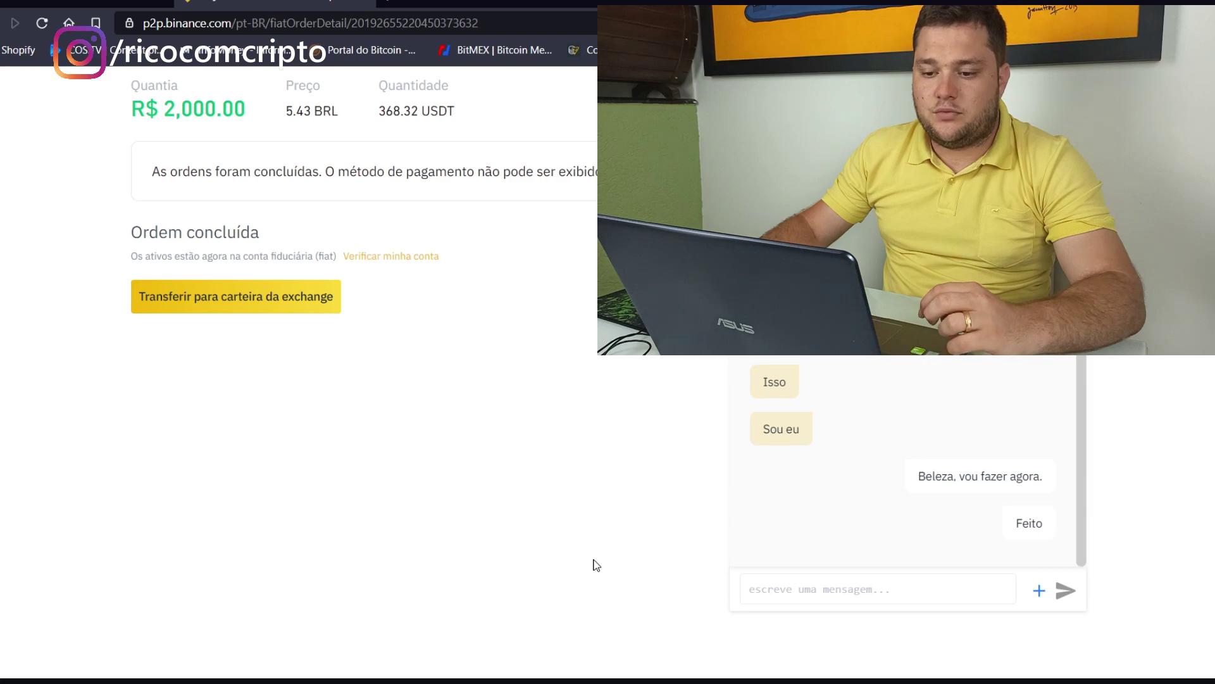
Review the completed USDT order and open the P2P wallet to check the purchased balance.
{"action": "scroll", "coordinate": [594, 563], "scroll_direction": "up", "scroll_amount": 1}
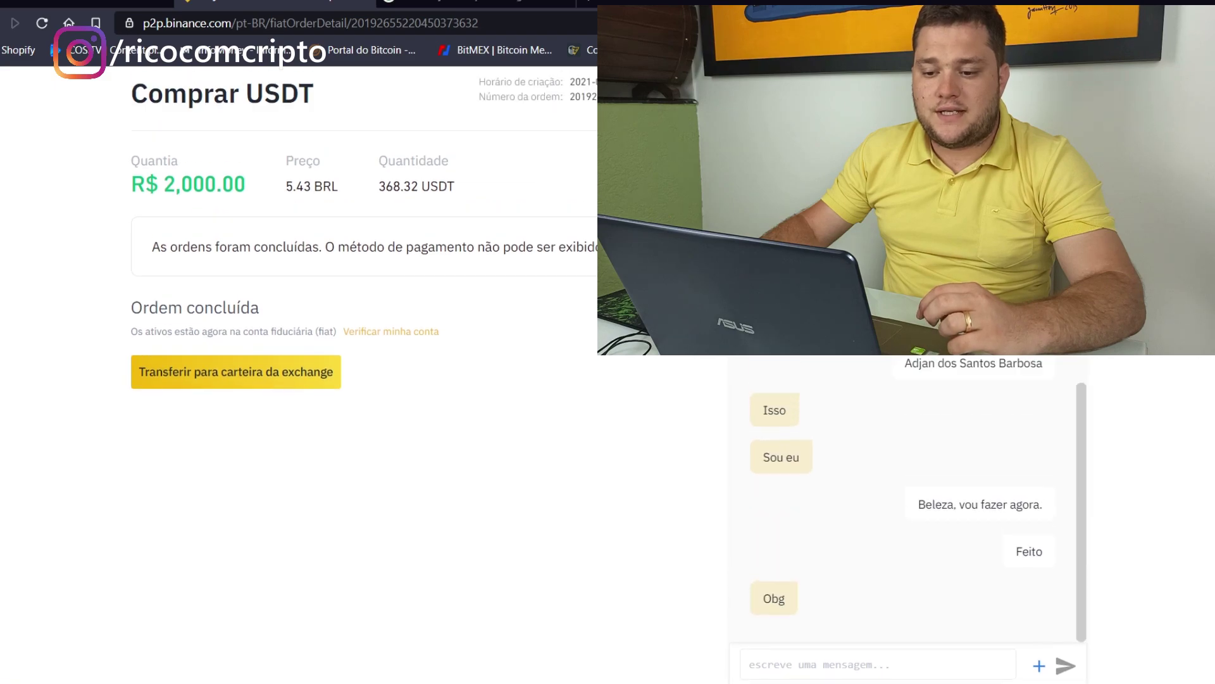
{"action": "left_click", "coordinate": [193, 388]}
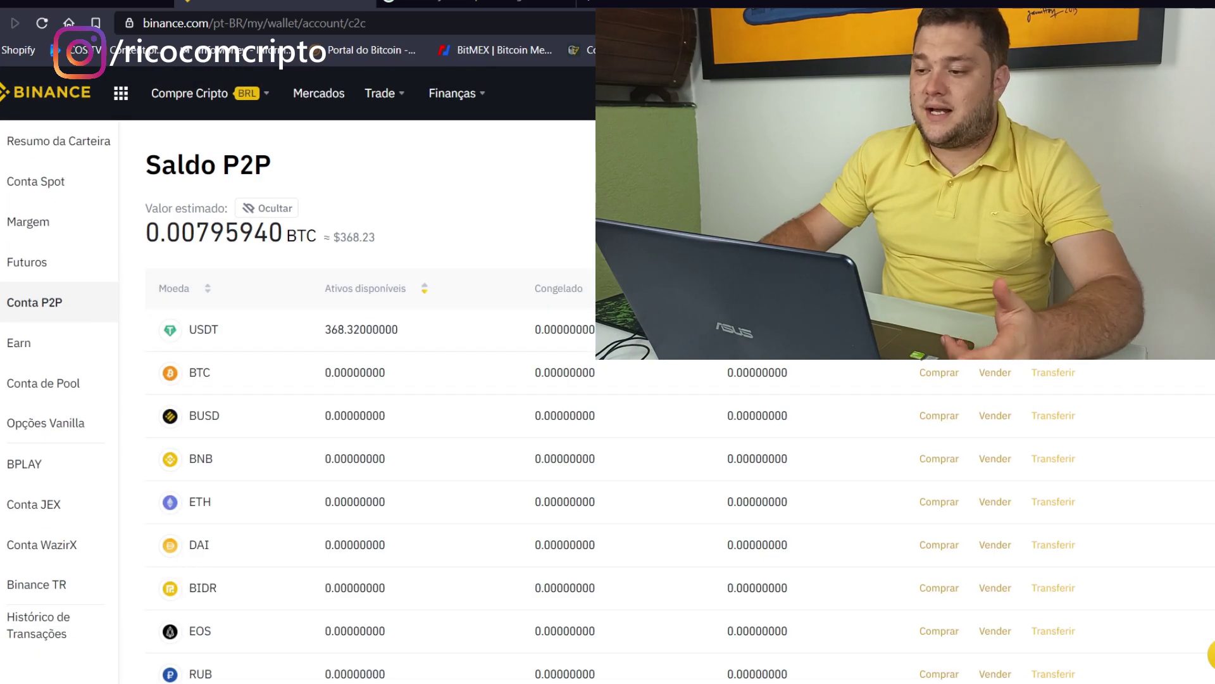
{"action": "mouse_move", "coordinate": [815, 93]}
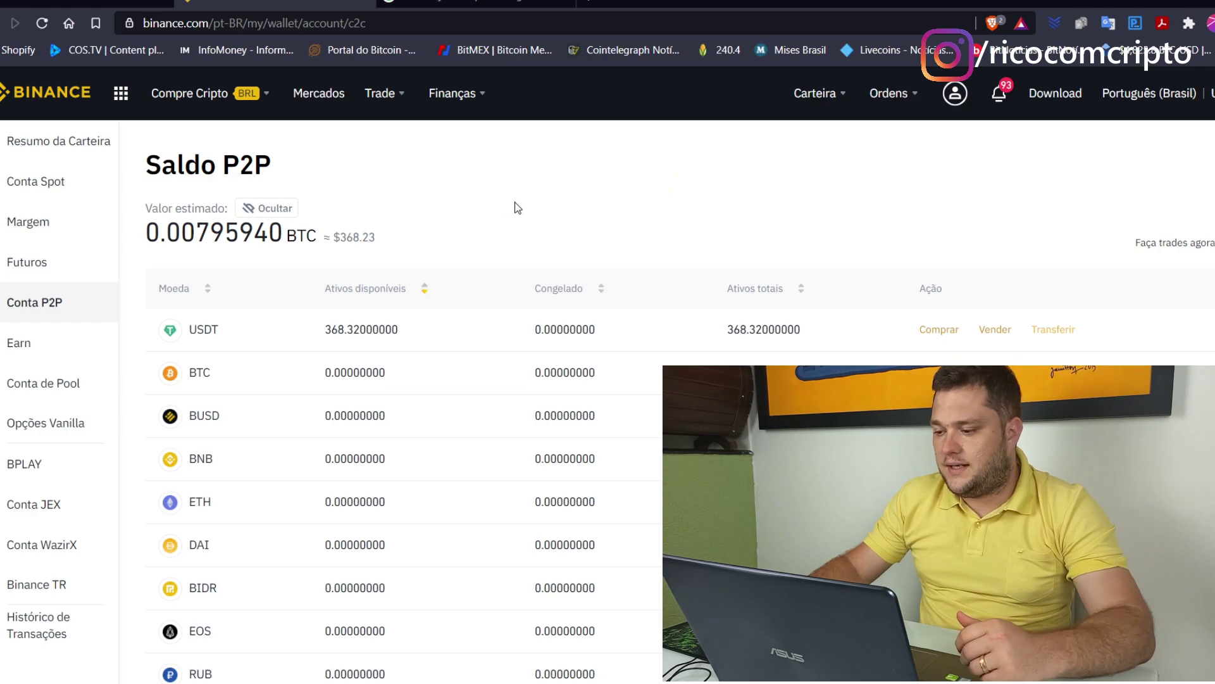
Prepare a transfer of the full 368.32 USDT from the P2P wallet to the Spot wallet and close it unconfirmed.
{"action": "left_click", "coordinate": [1053, 330]}
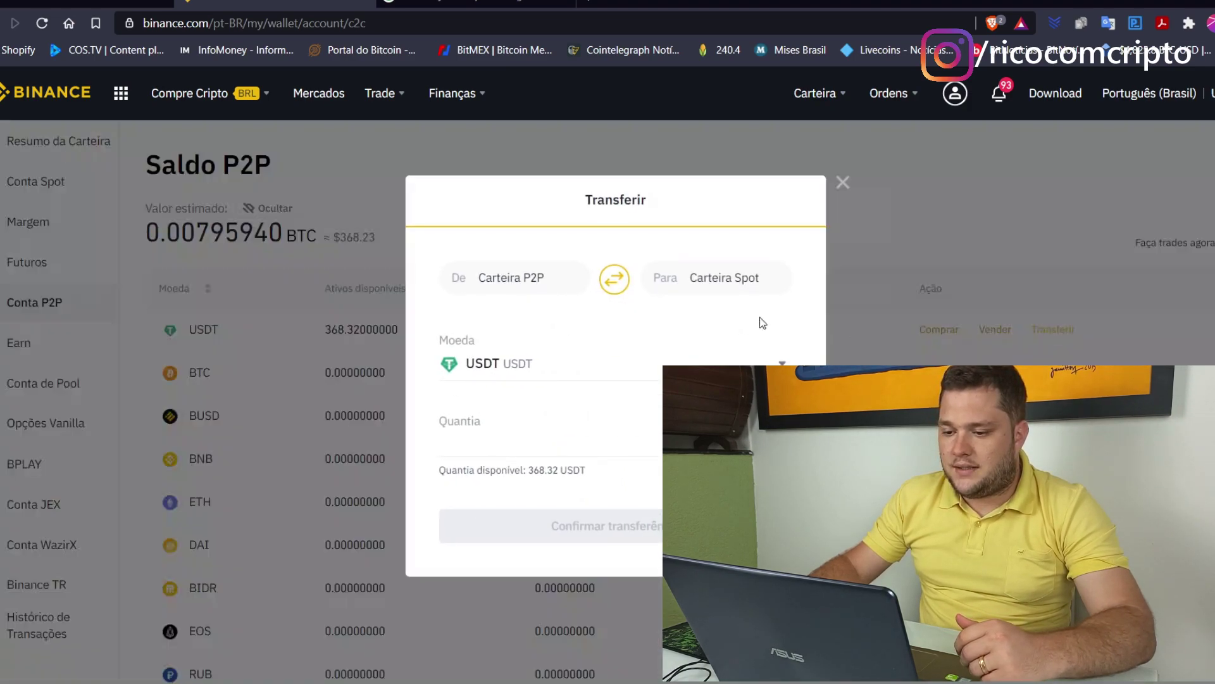
{"action": "left_click", "coordinate": [627, 286]}
{"action": "left_click", "coordinate": [617, 290]}
{"action": "left_click", "coordinate": [782, 440]}
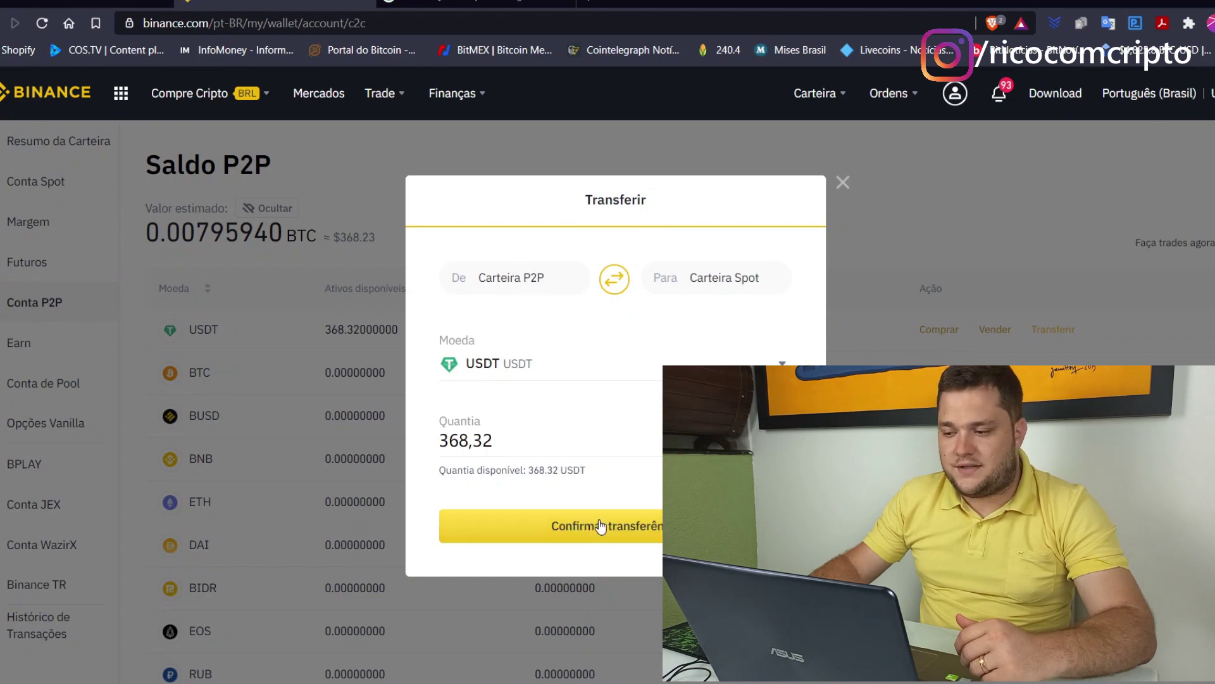
{"action": "left_click", "coordinate": [842, 183]}
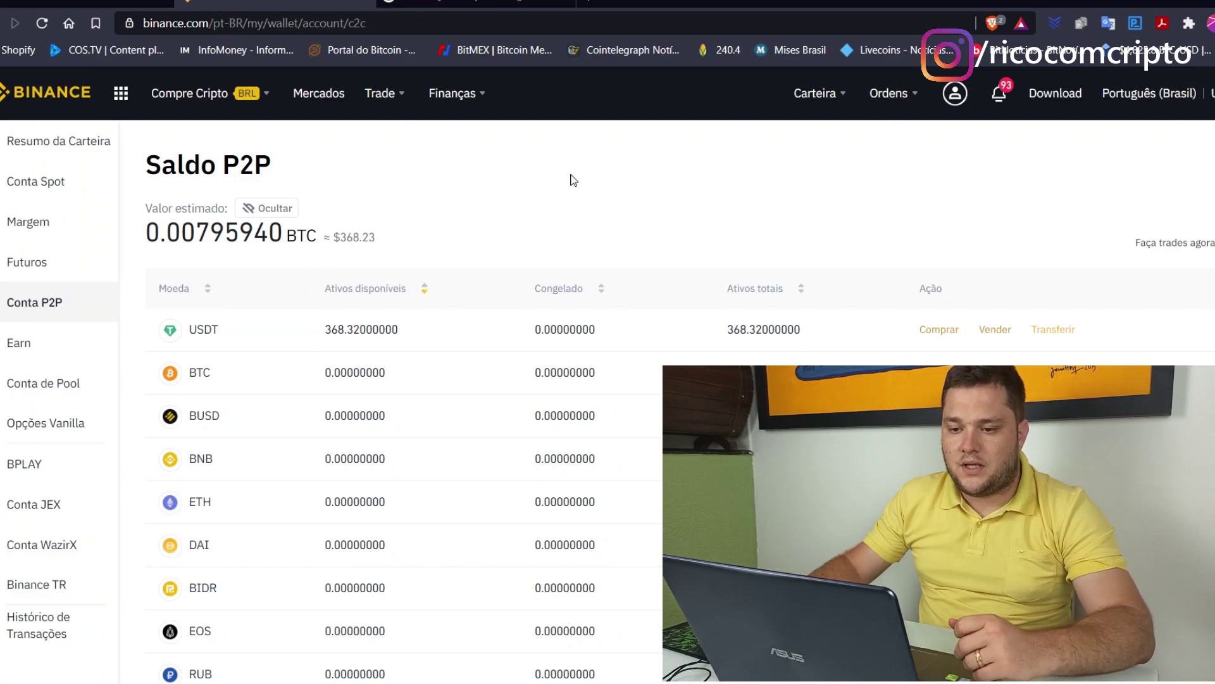
Open P2P trading and switch from buying to selling USDT for BRL.
{"action": "mouse_move", "coordinate": [221, 91]}
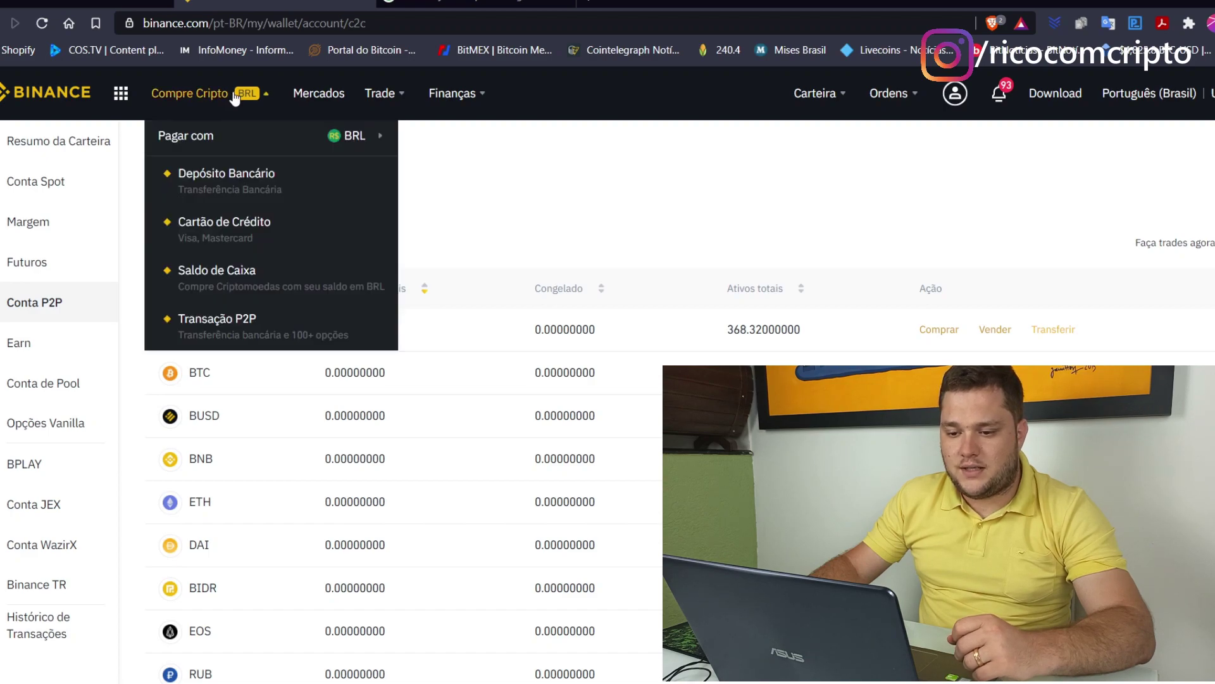
{"action": "left_click", "coordinate": [235, 309]}
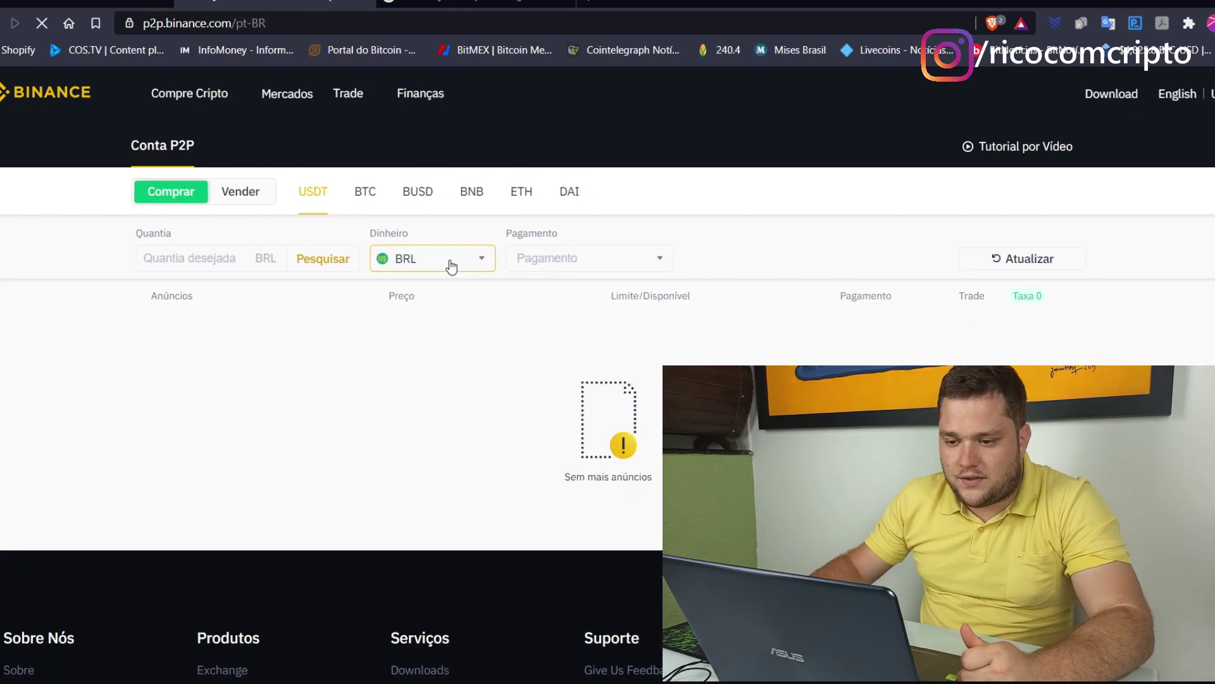
{"action": "left_click", "coordinate": [243, 197]}
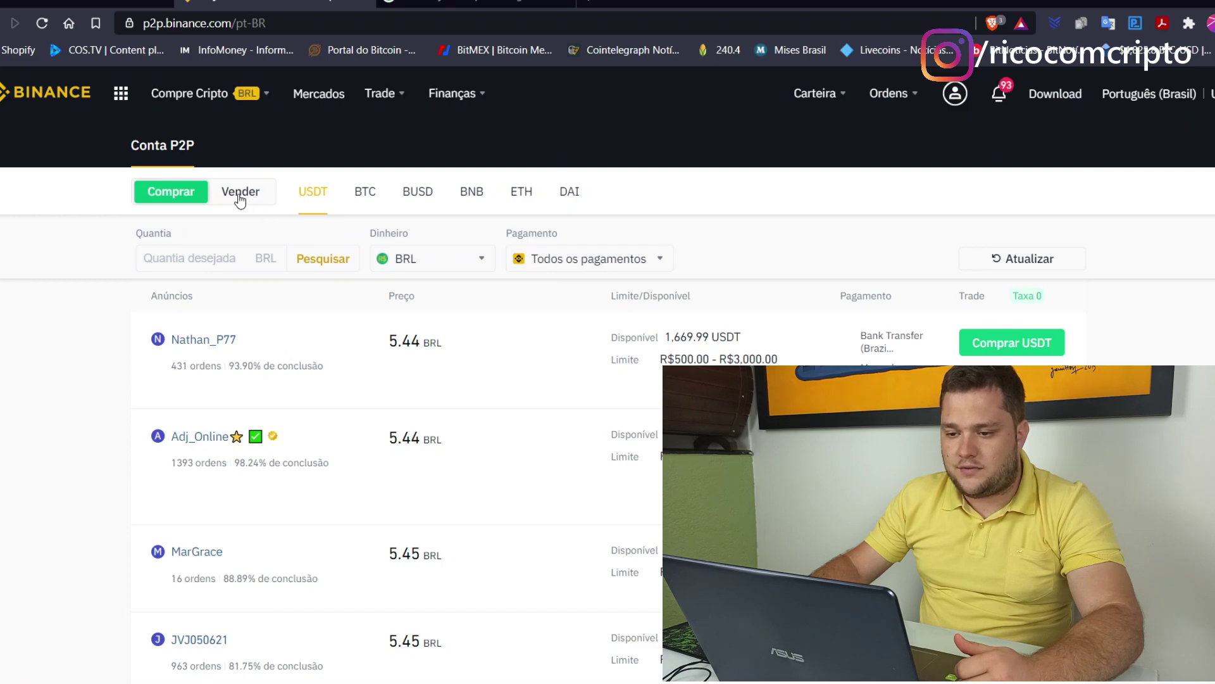
{"action": "left_click", "coordinate": [240, 193]}
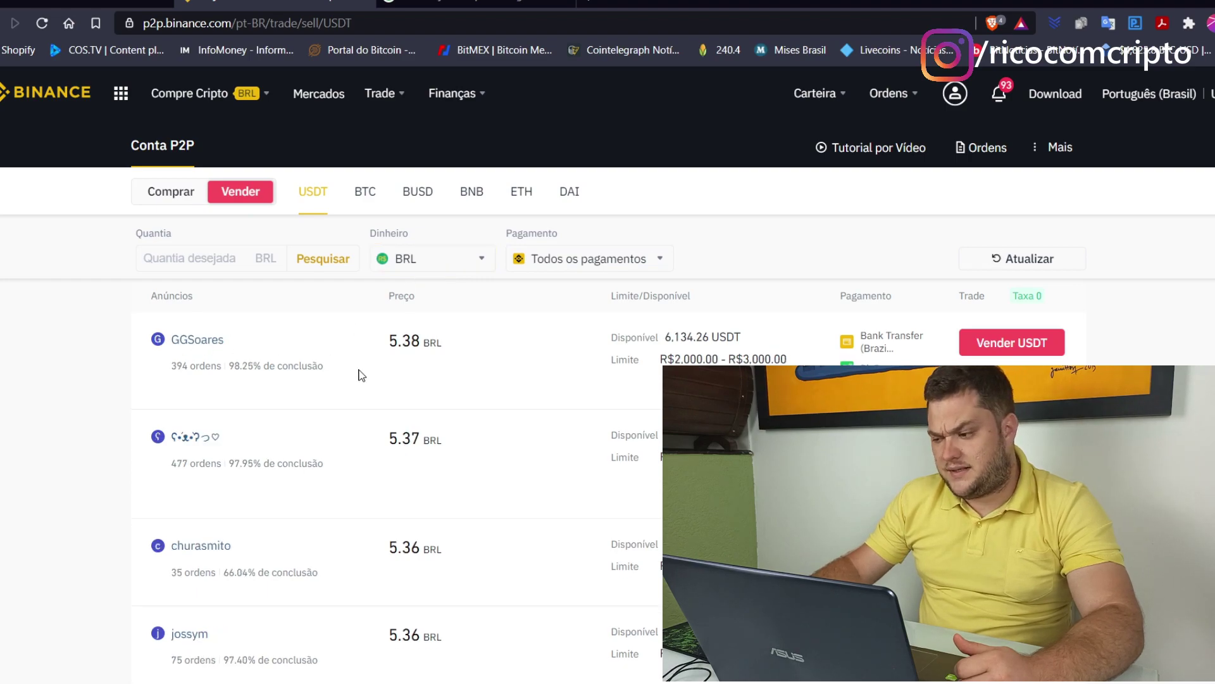
Examine the first USDT buyer's price, payment methods, number of orders and completion rate.
{"action": "scroll", "coordinate": [339, 315], "scroll_direction": "down", "scroll_amount": 1}
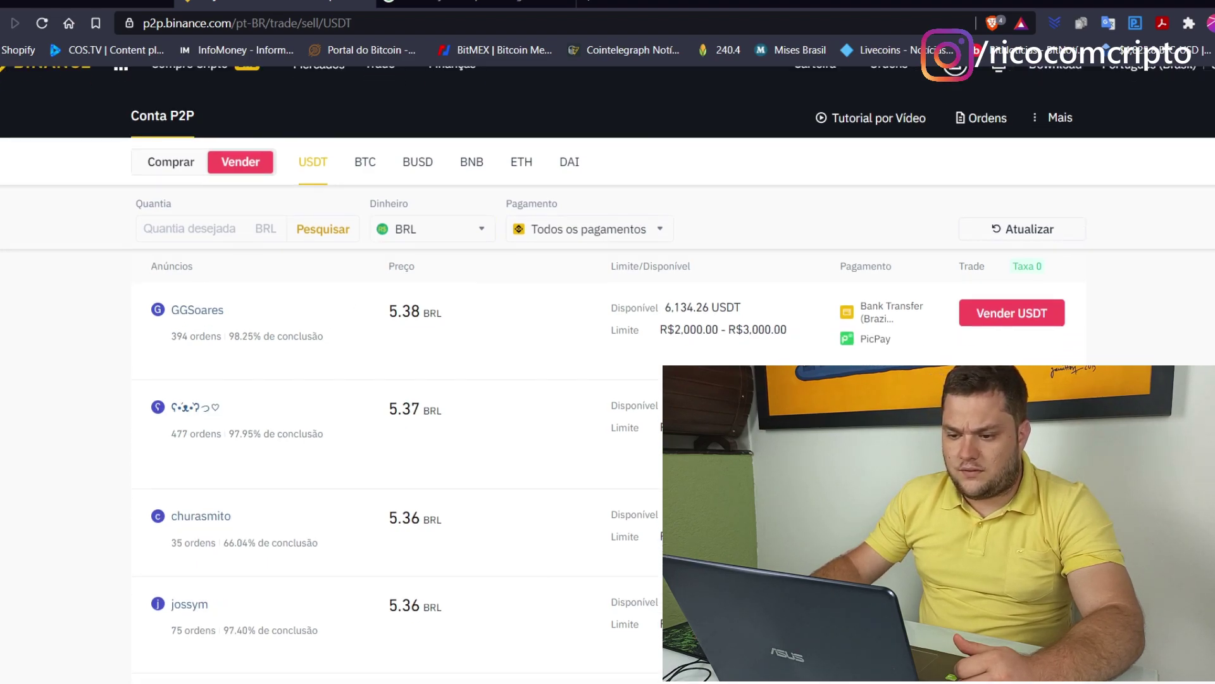
{"action": "scroll", "coordinate": [741, 263], "scroll_direction": "down", "scroll_amount": 1}
{"action": "left_click_drag", "start_coordinate": [420, 278], "coordinate": [393, 273]}
{"action": "left_click", "coordinate": [393, 274]}
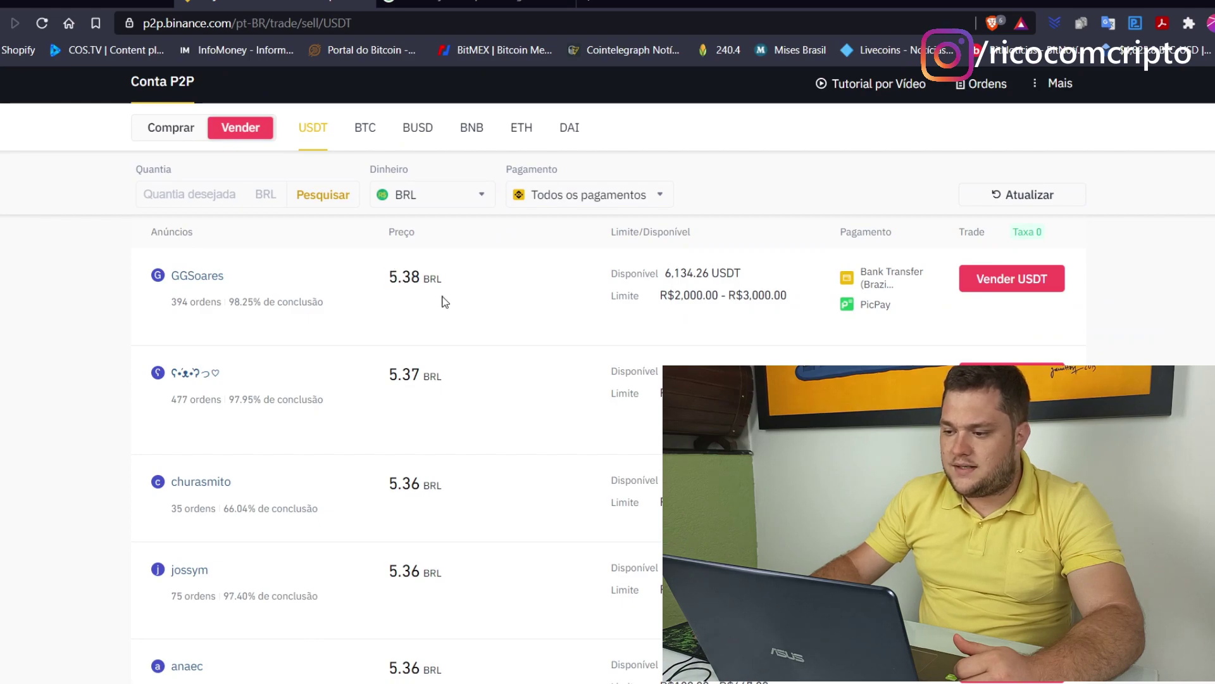
{"action": "triple_click", "coordinate": [904, 314]}
{"action": "left_click", "coordinate": [905, 310]}
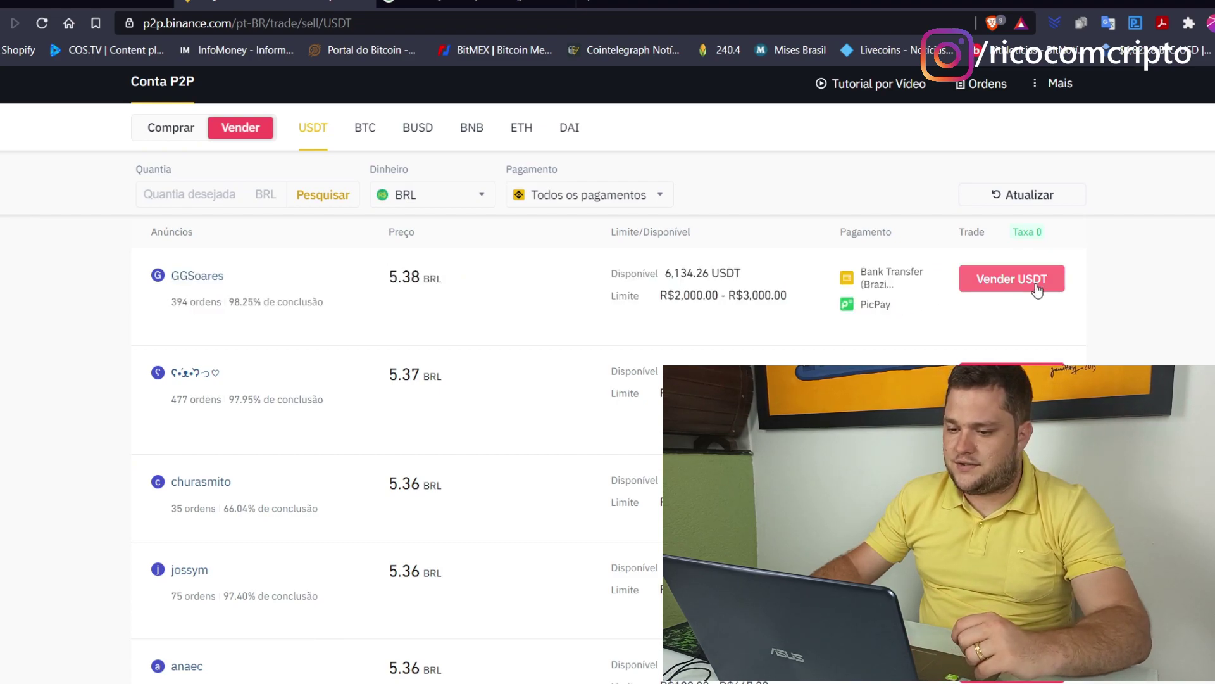
{"action": "left_click_drag", "start_coordinate": [171, 302], "coordinate": [208, 300]}
{"action": "left_click", "coordinate": [248, 302]}
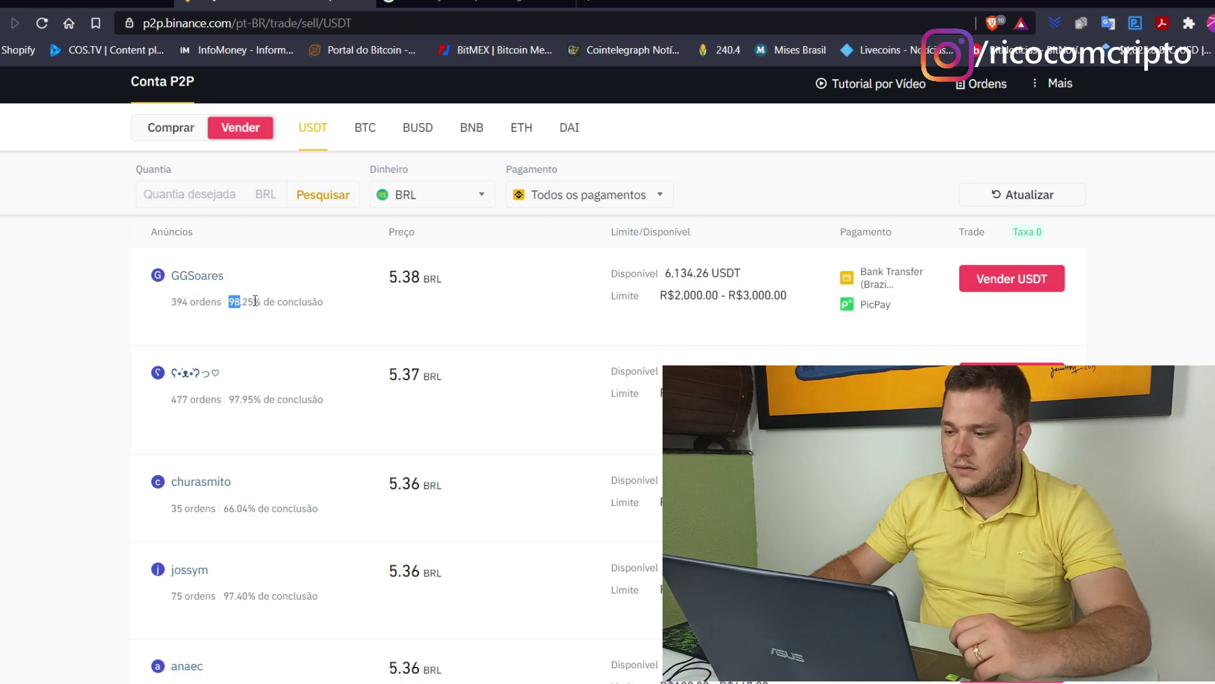
Open the first buyer's offer to sell USDT and enter 2000 BRL as the amount to receive.
{"action": "left_click", "coordinate": [989, 282]}
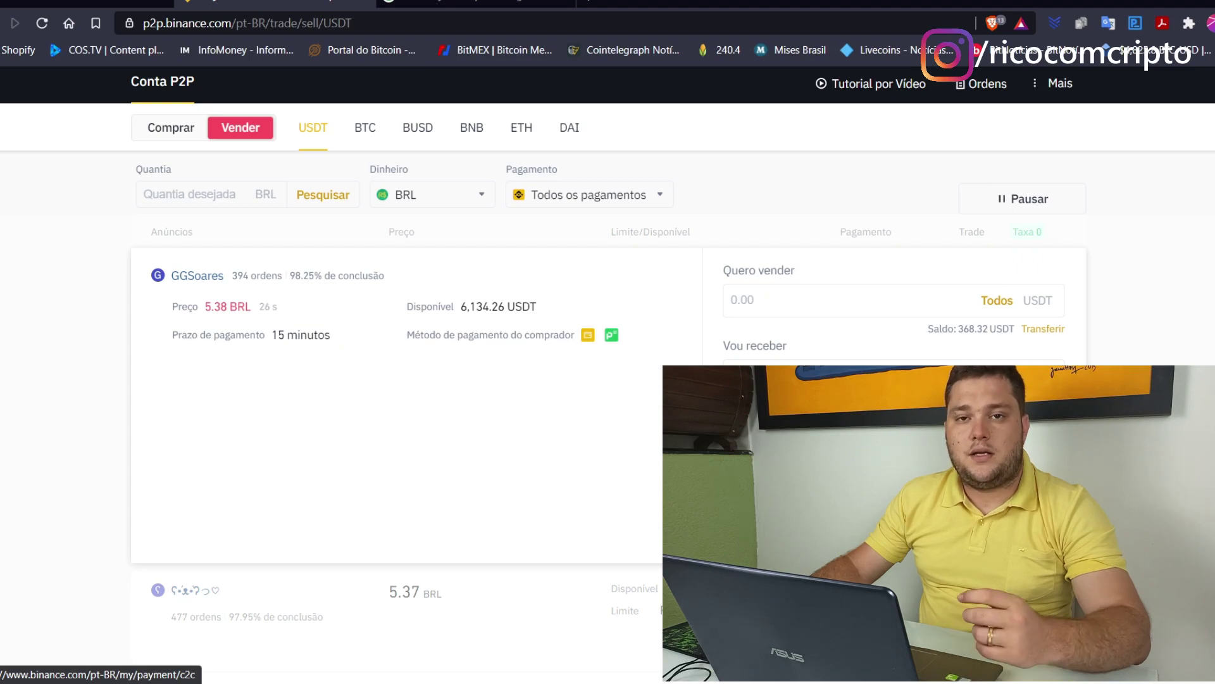
{"action": "left_click", "coordinate": [824, 295]}
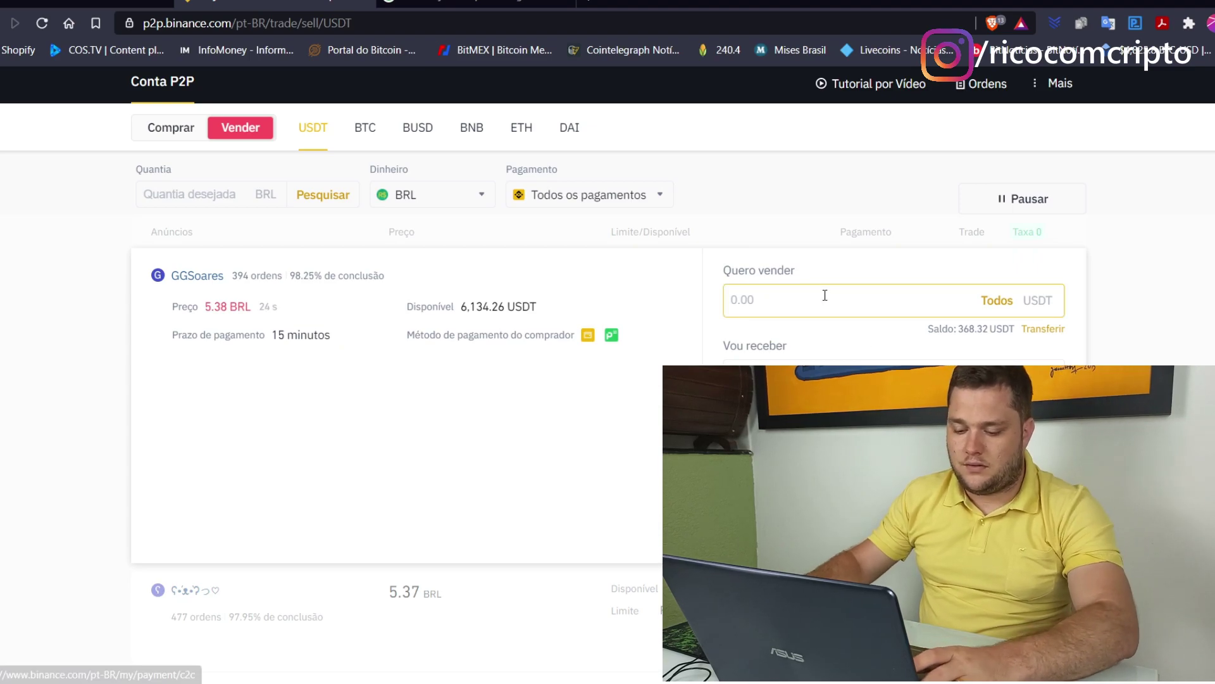
{"action": "type", "text": "20"}
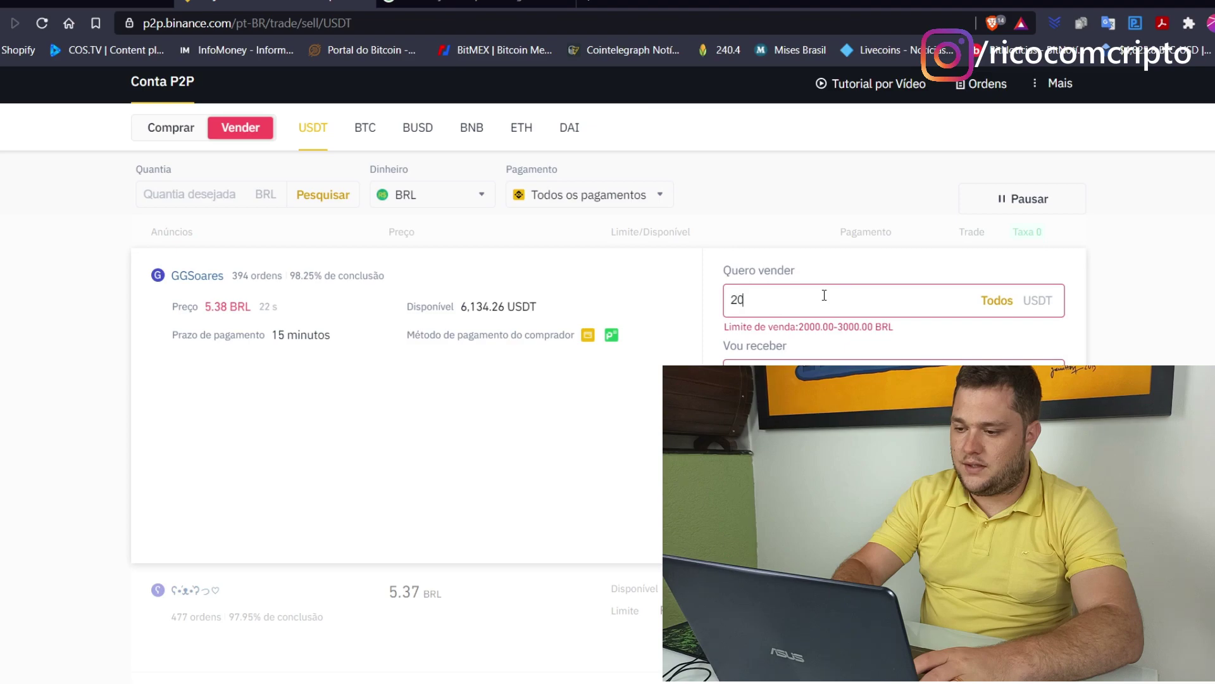
{"action": "left_click", "coordinate": [753, 375]}
{"action": "type", "text": "2000"}
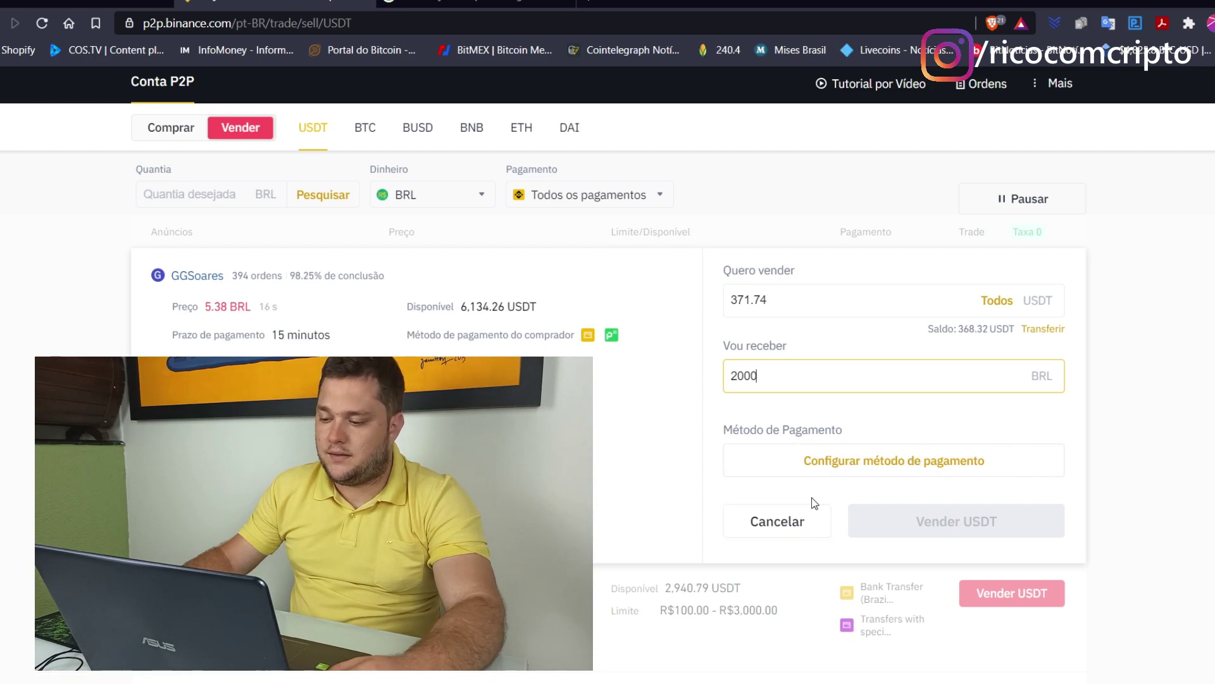
Open the second buyer's offer to sell USDT for 2000 BRL and check its payment method.
{"action": "left_click", "coordinate": [1011, 593]}
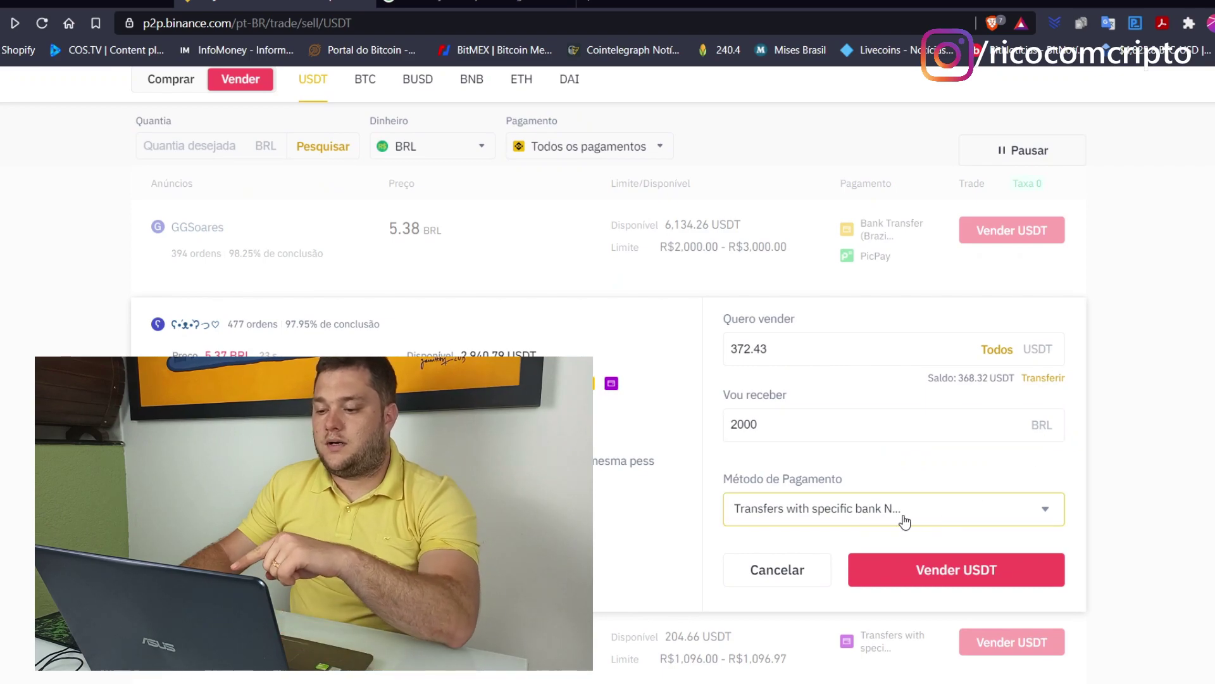